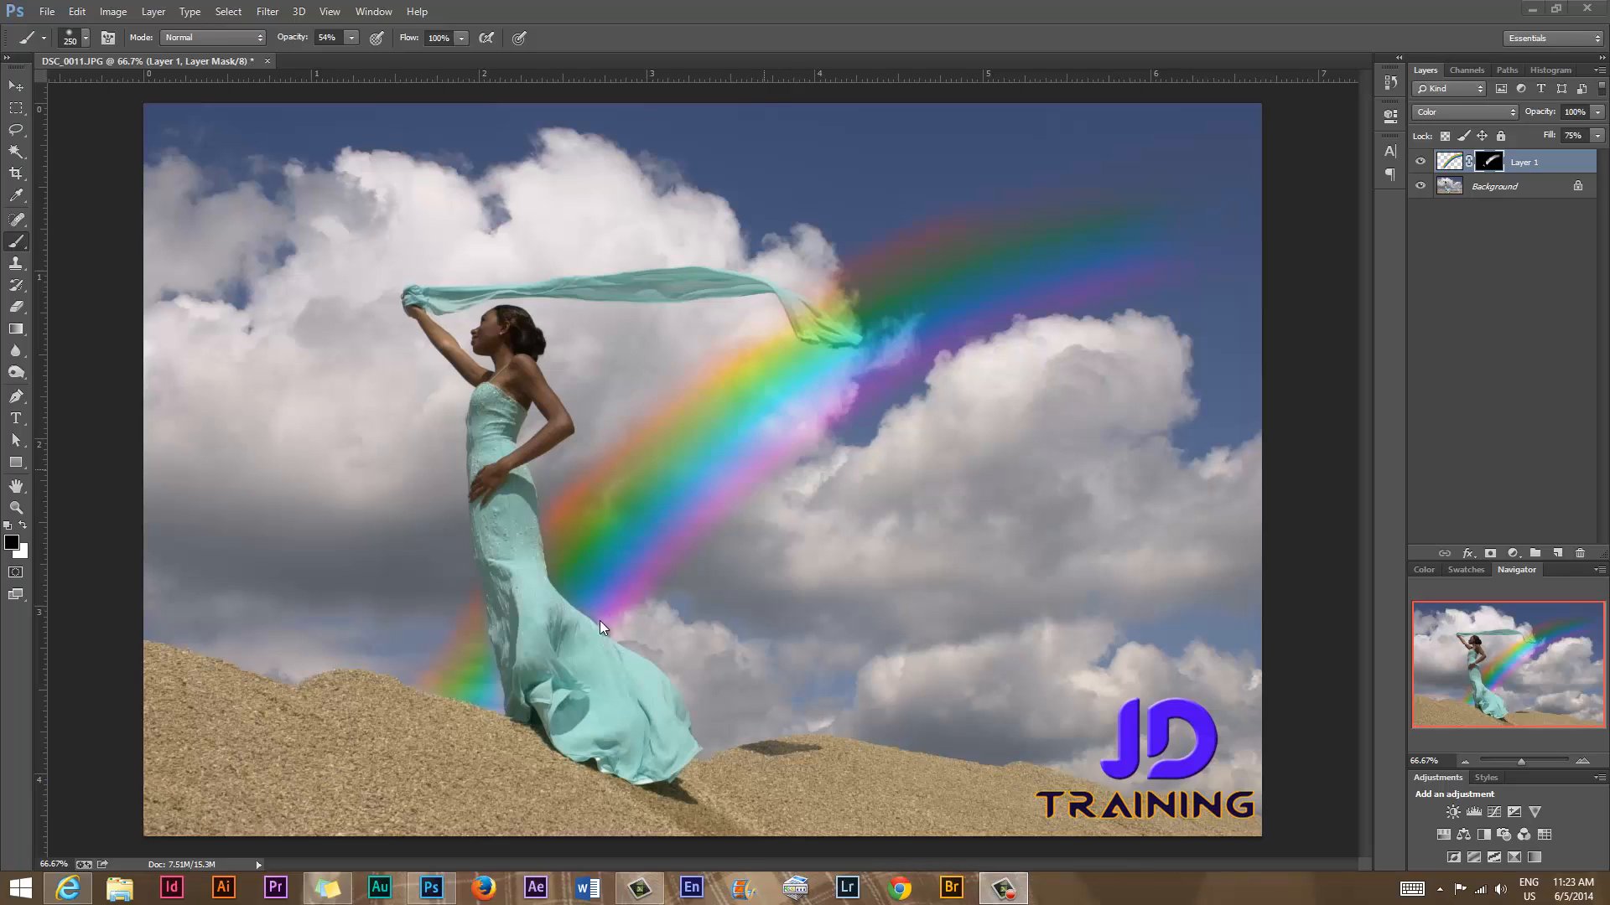
Compare the photo with and without the rainbow layer, and delete Layer 1
left_click(1421, 163)
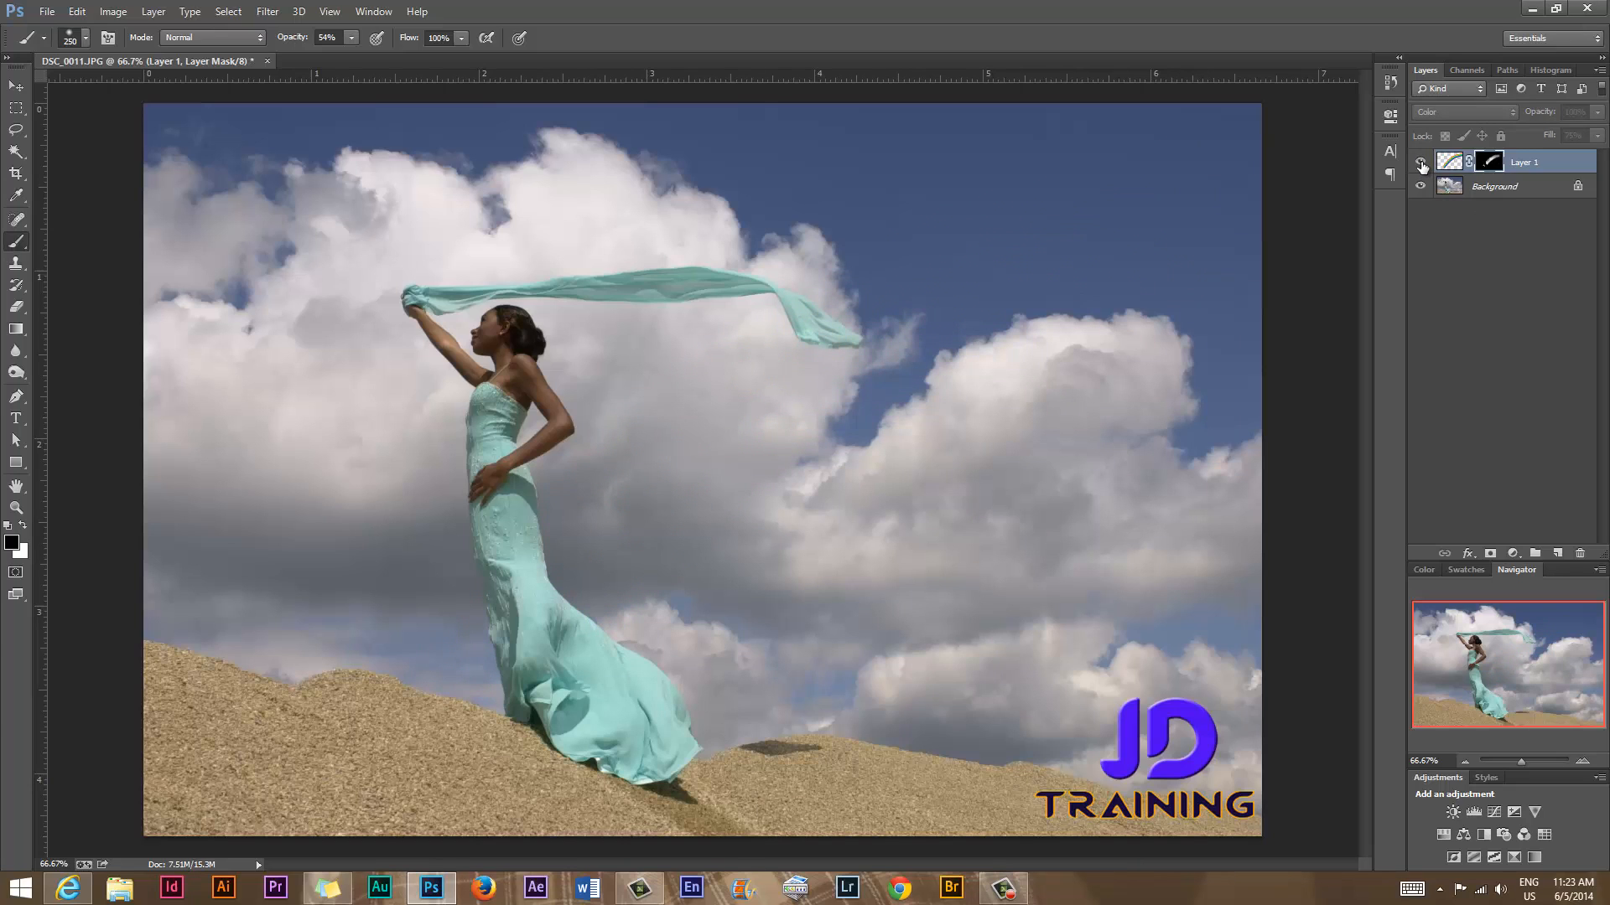
left_click(1421, 164)
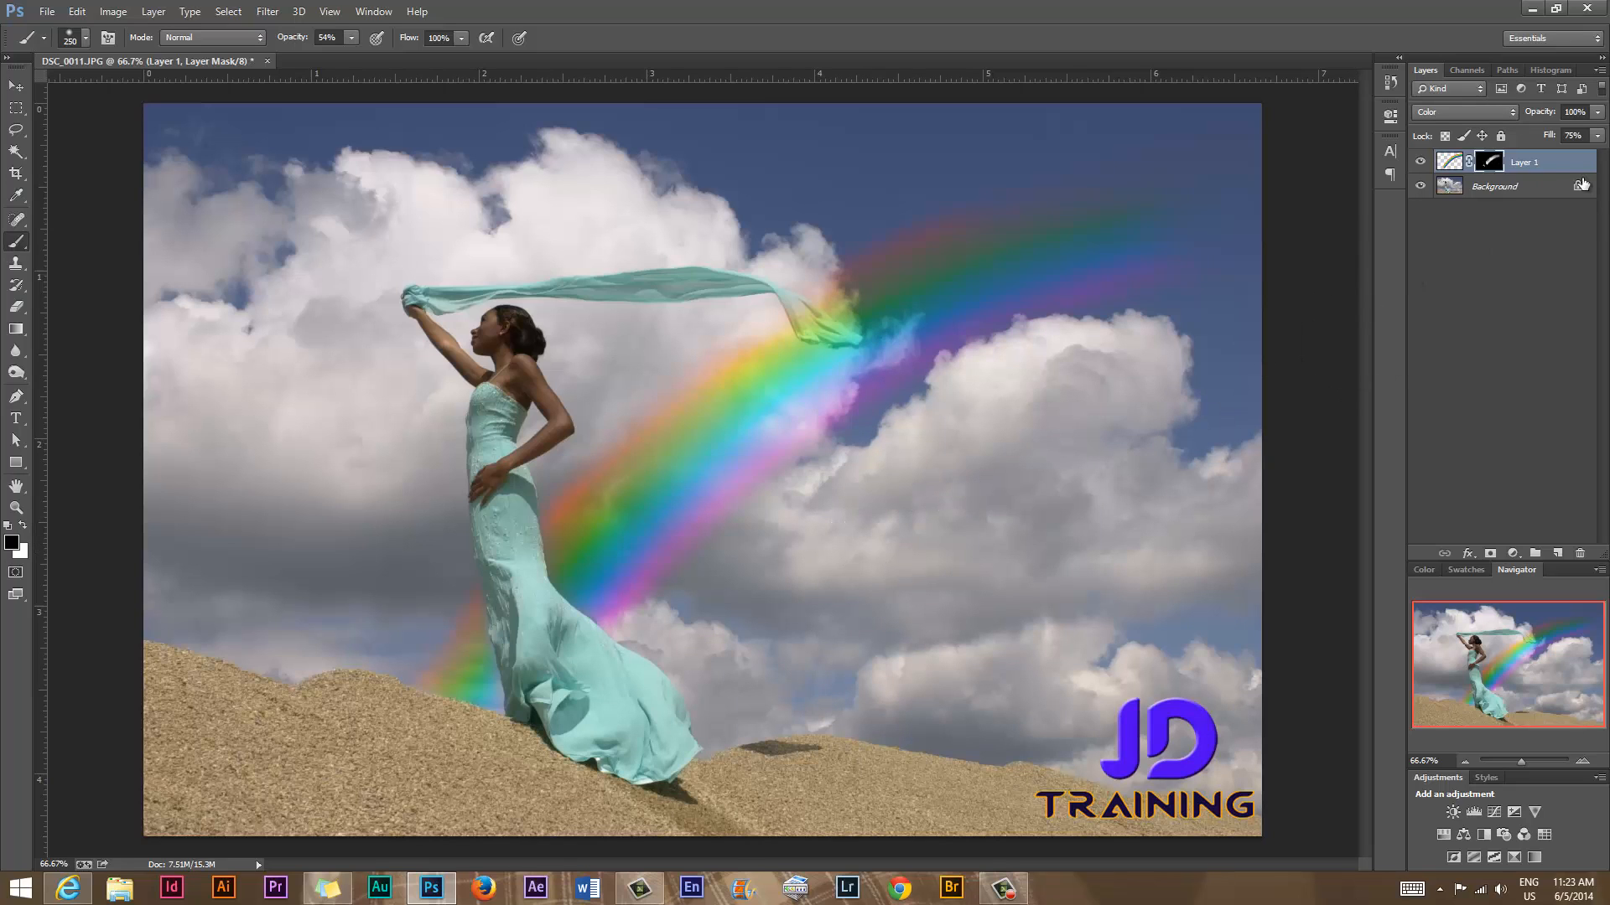
left_click_drag(1534, 163, 1543, 475)
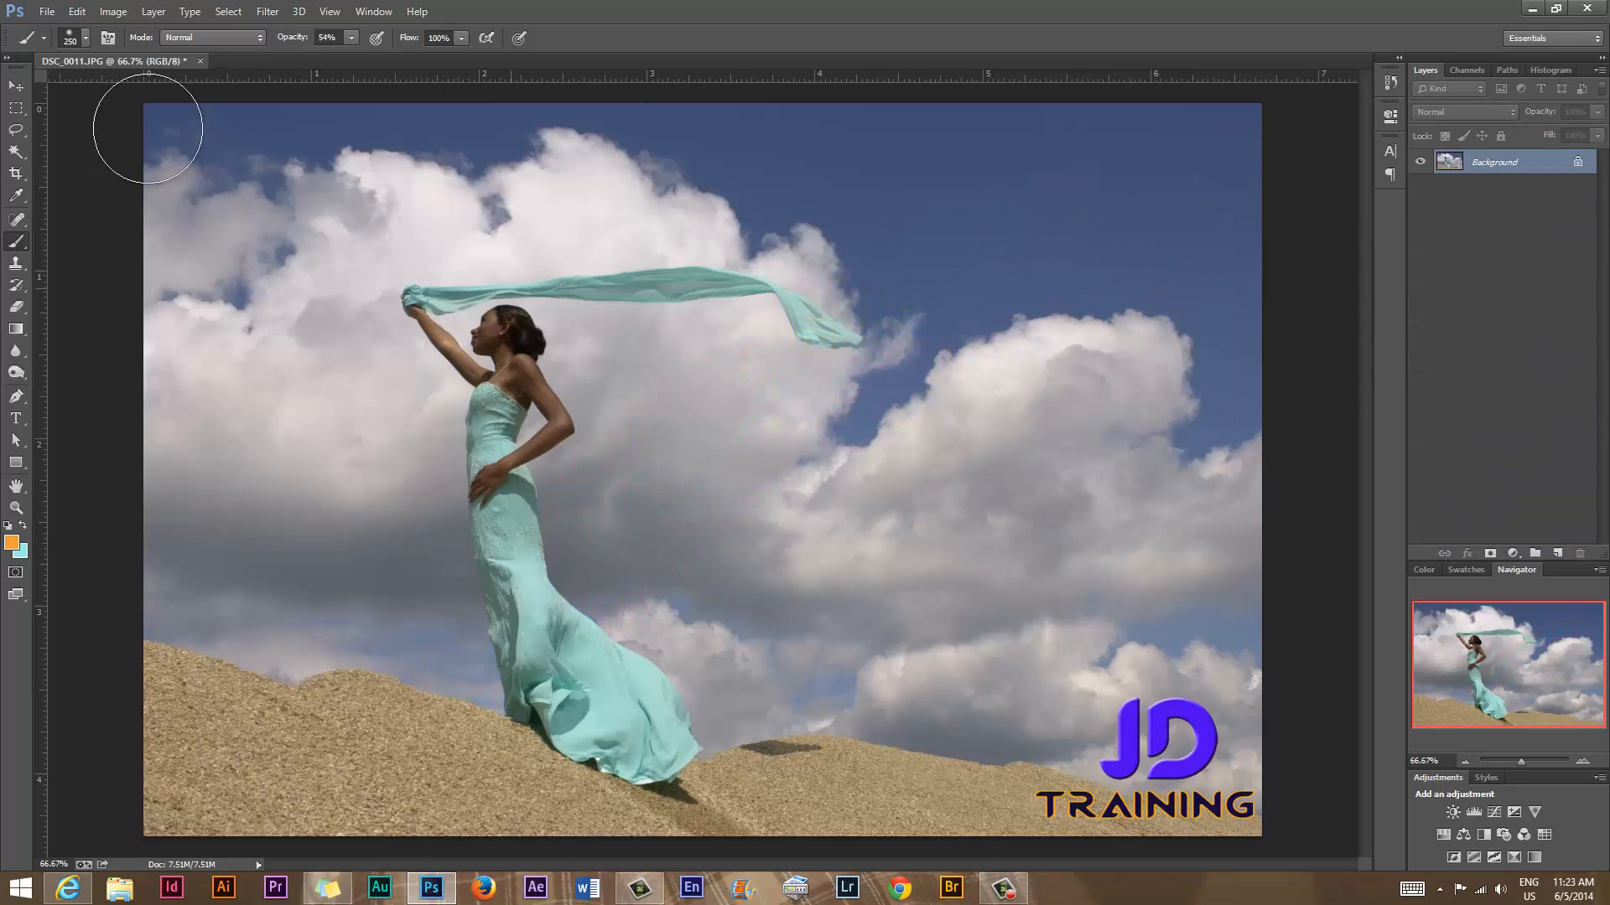
Select a wide rectangular band of sky from the woman's head nearly to the photo's right edge and add a new layer
left_click(16, 107)
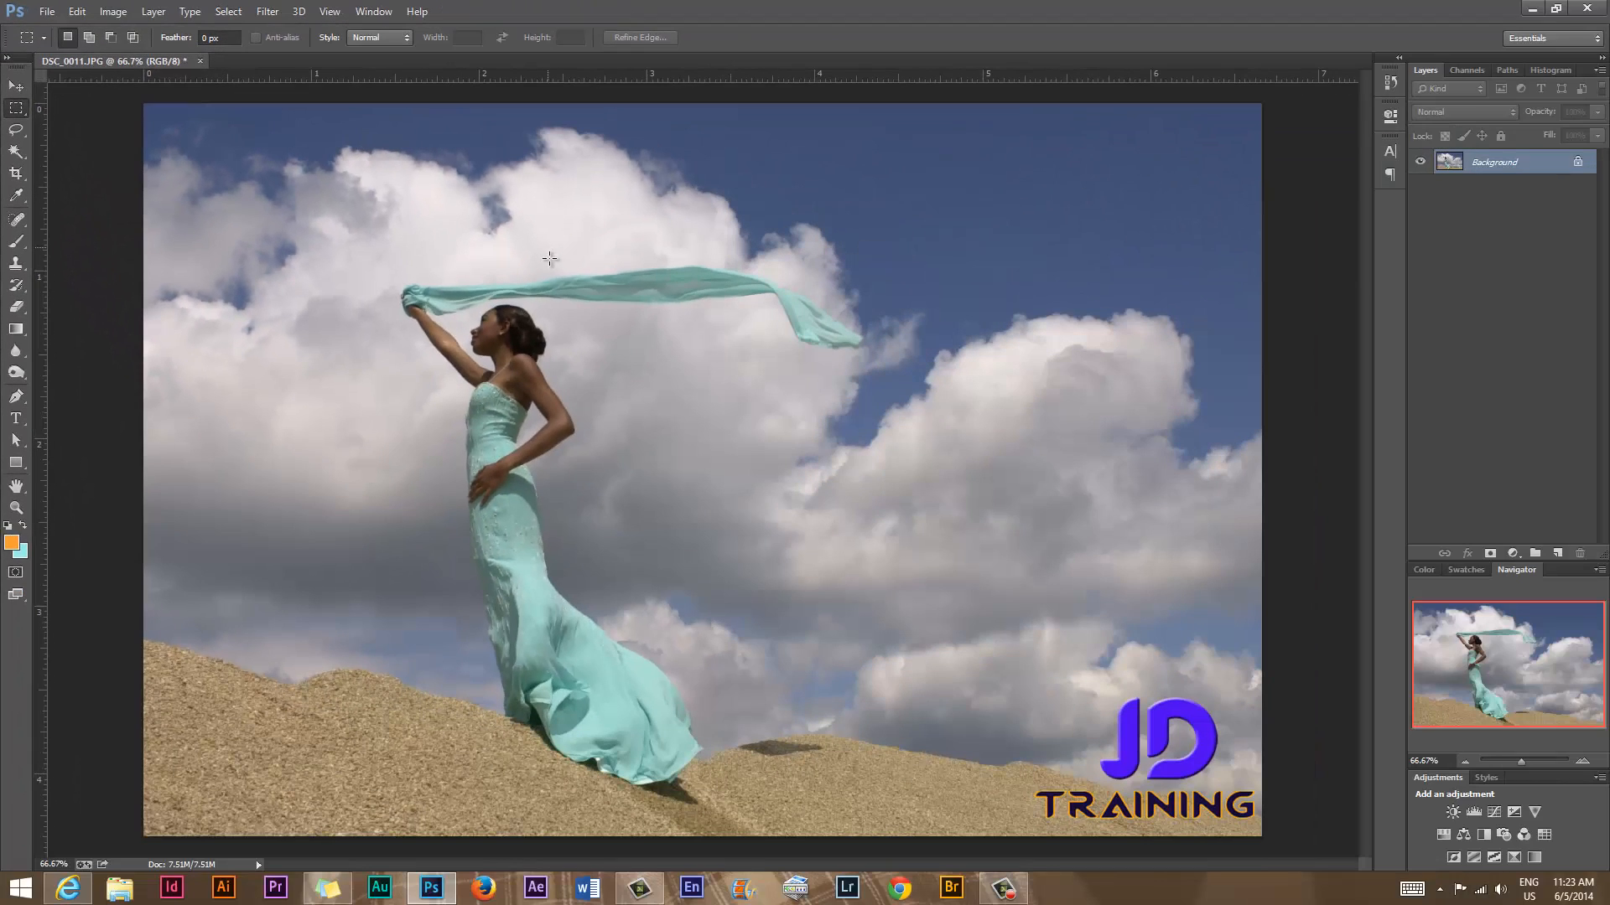
left_click_drag(548, 247, 1239, 360)
left_click(1557, 555)
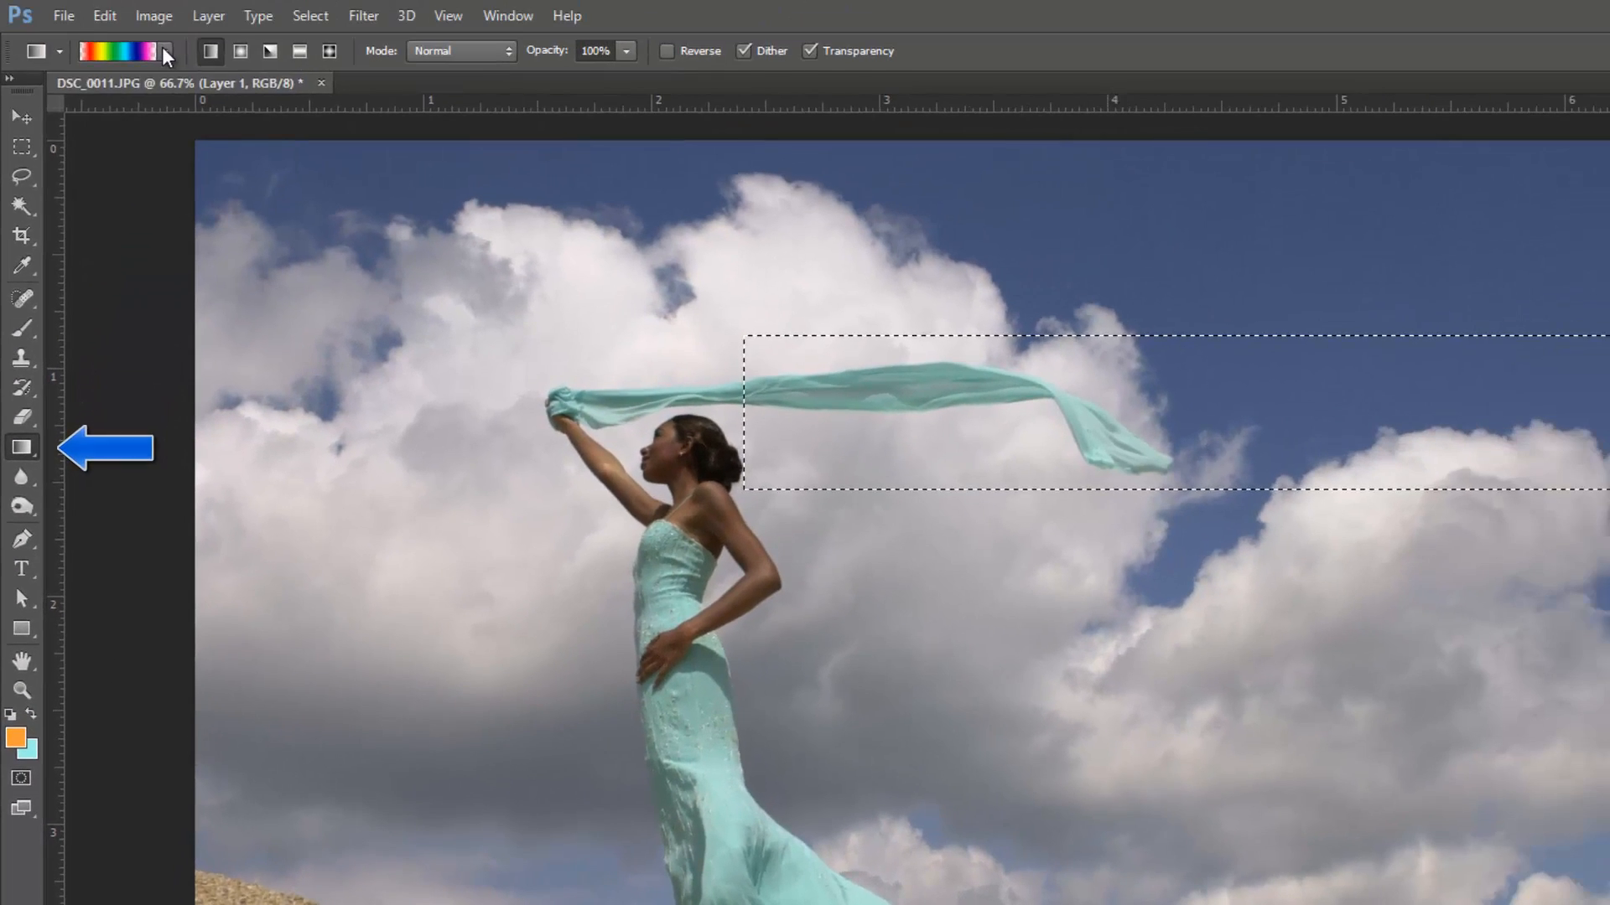
Fill the selected band with a vertical linear rainbow gradient, red at the upper edge and pink at the lower
left_click(164, 51)
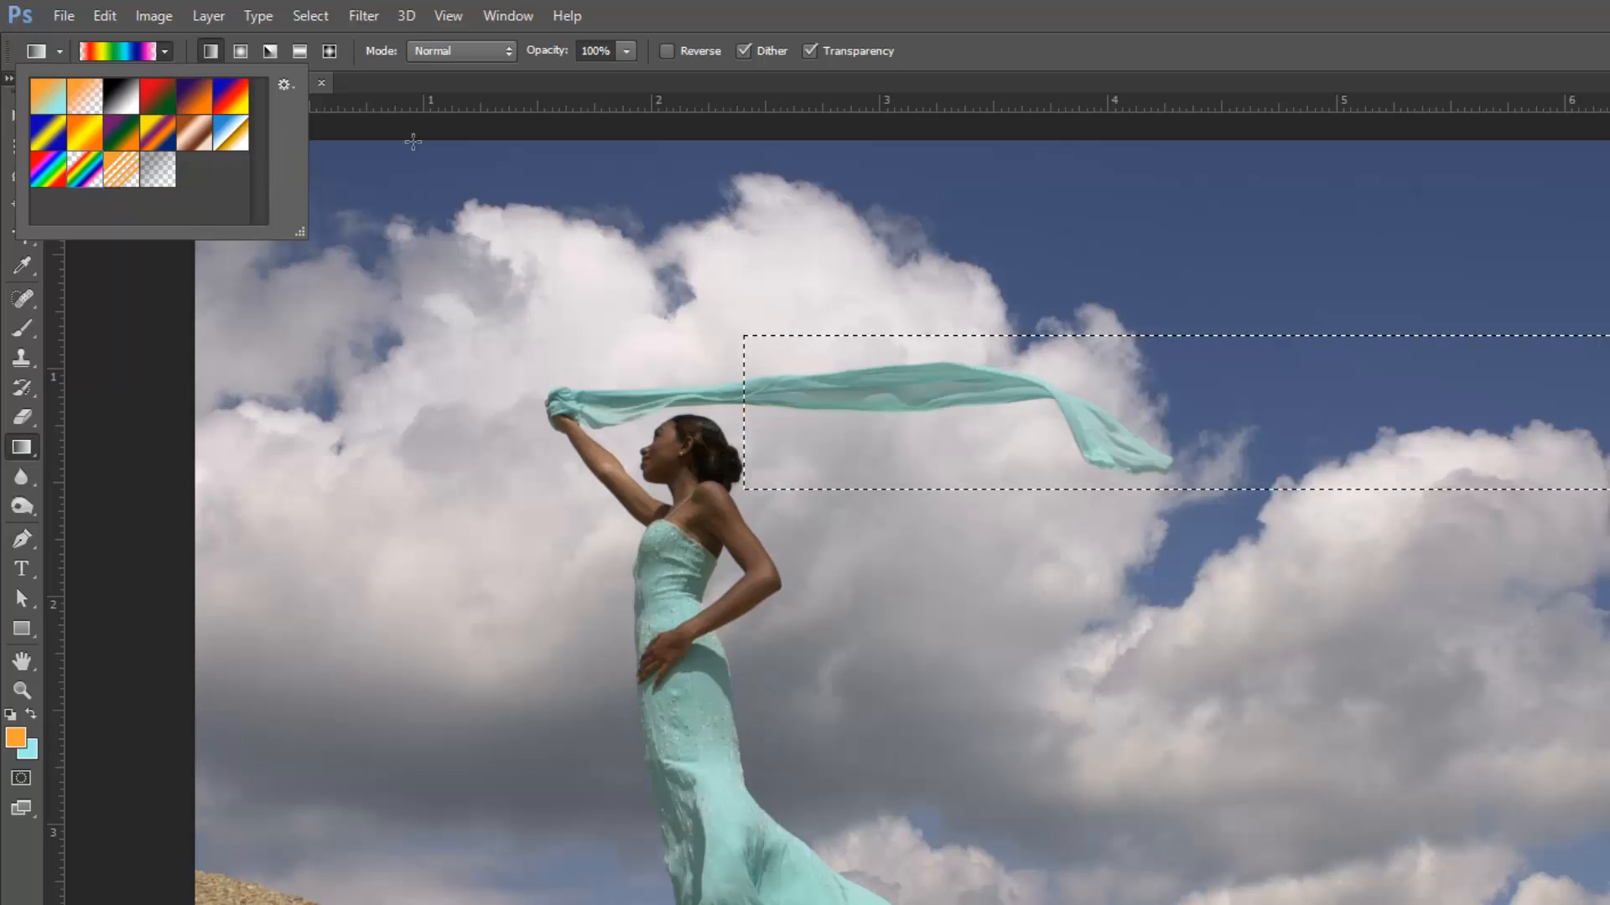
left_click(618, 87)
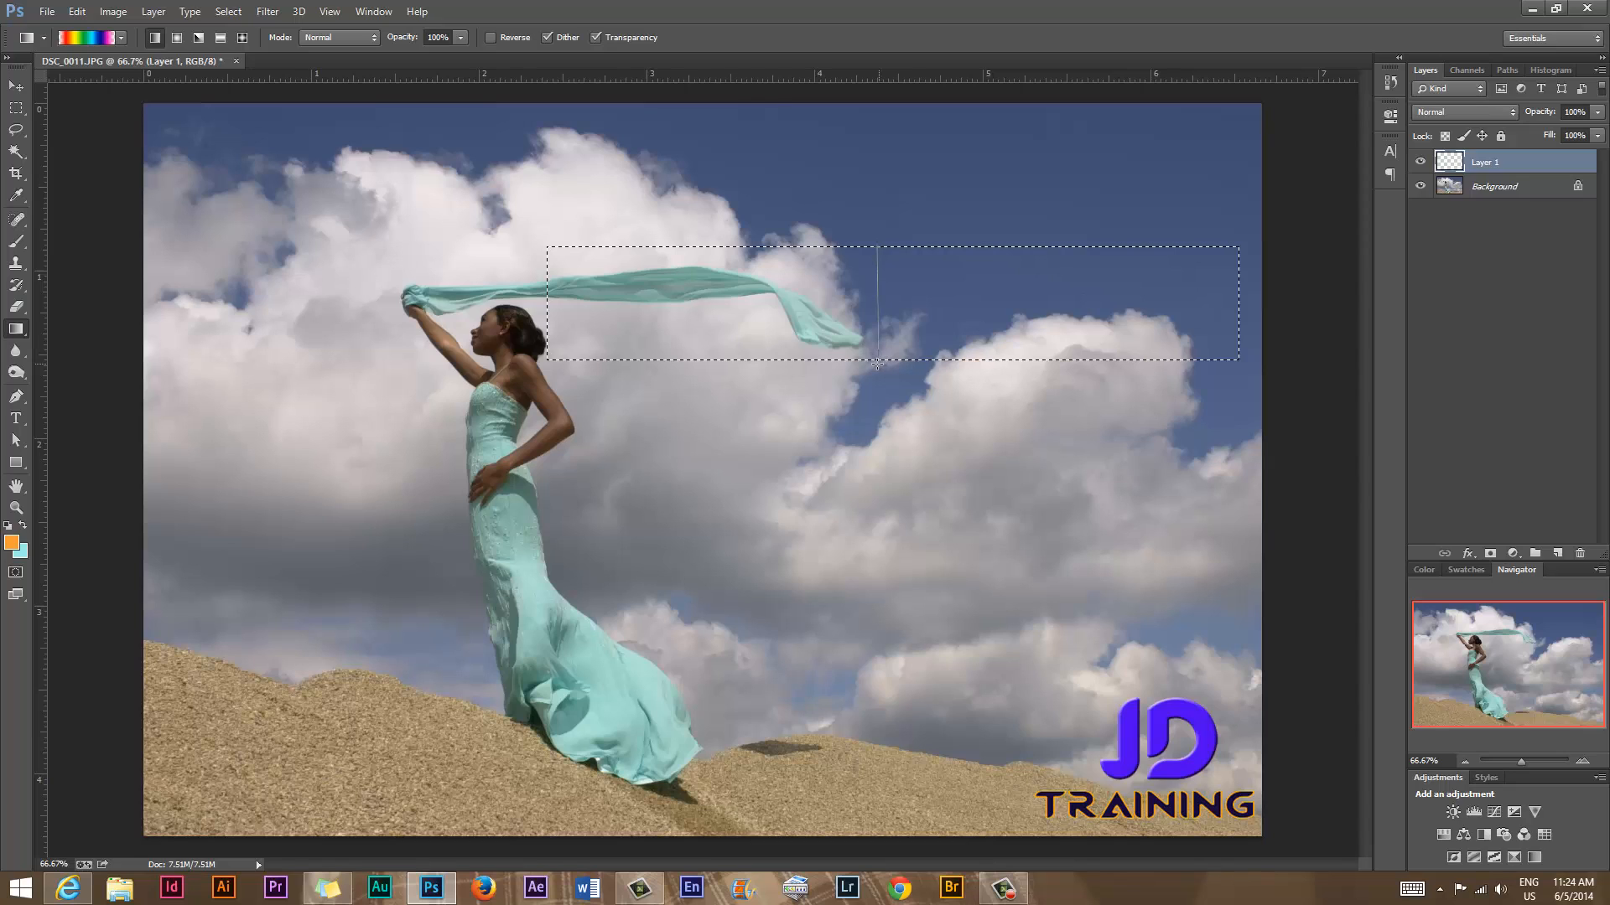
left_click_drag(877, 362, 876, 361)
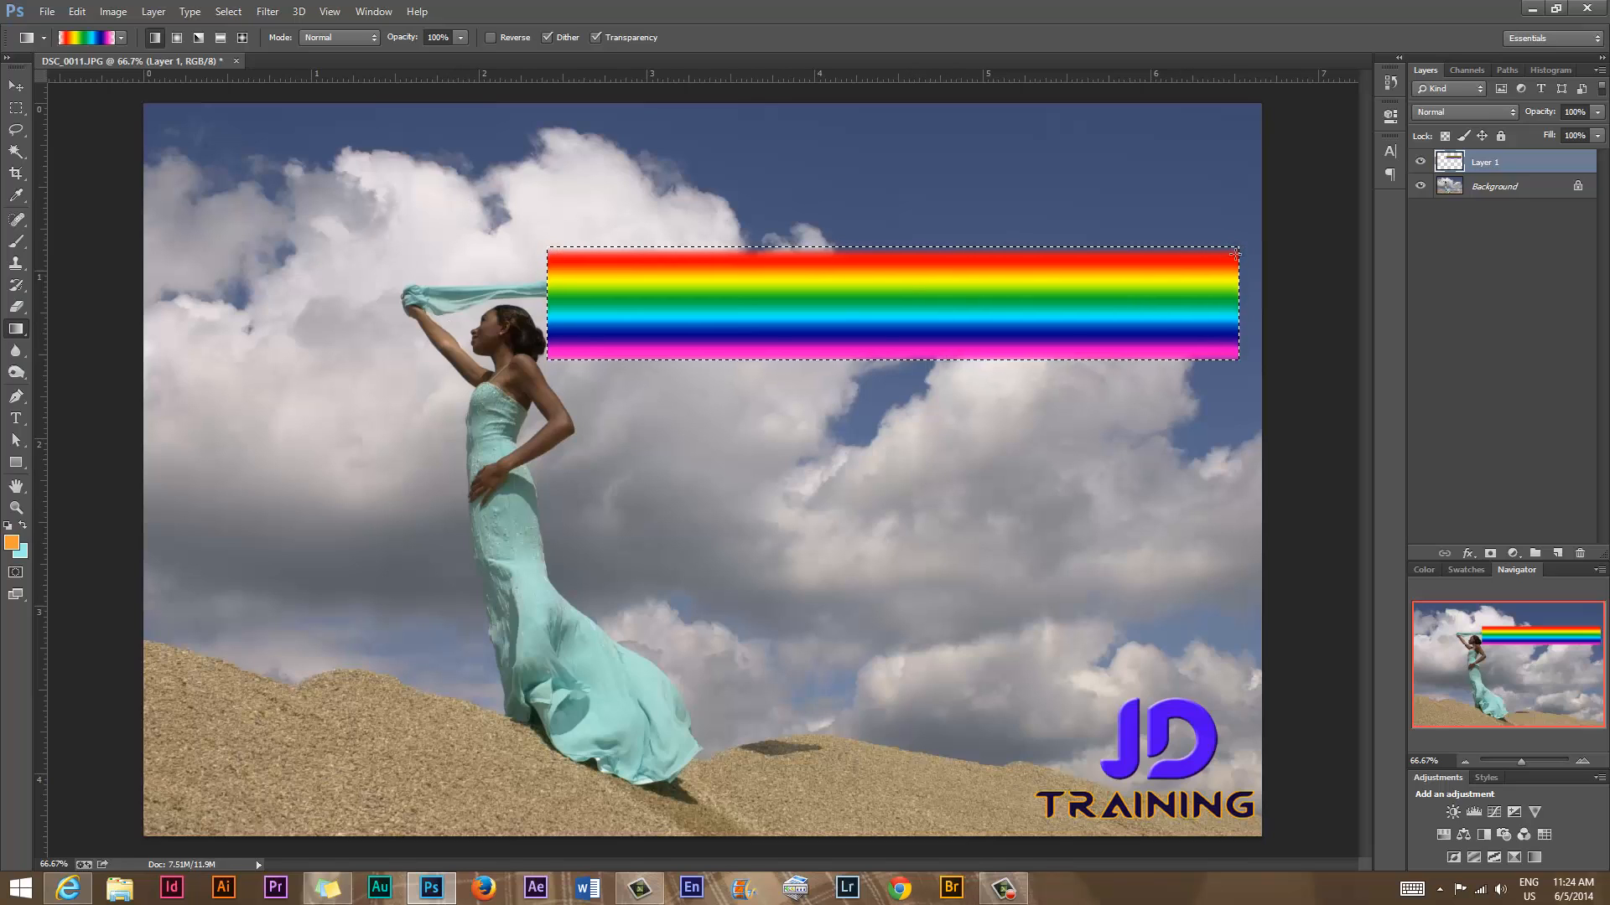
Add a layer mask to the rainbow layer from the selection and inspect the mask on its own
left_click(1491, 553)
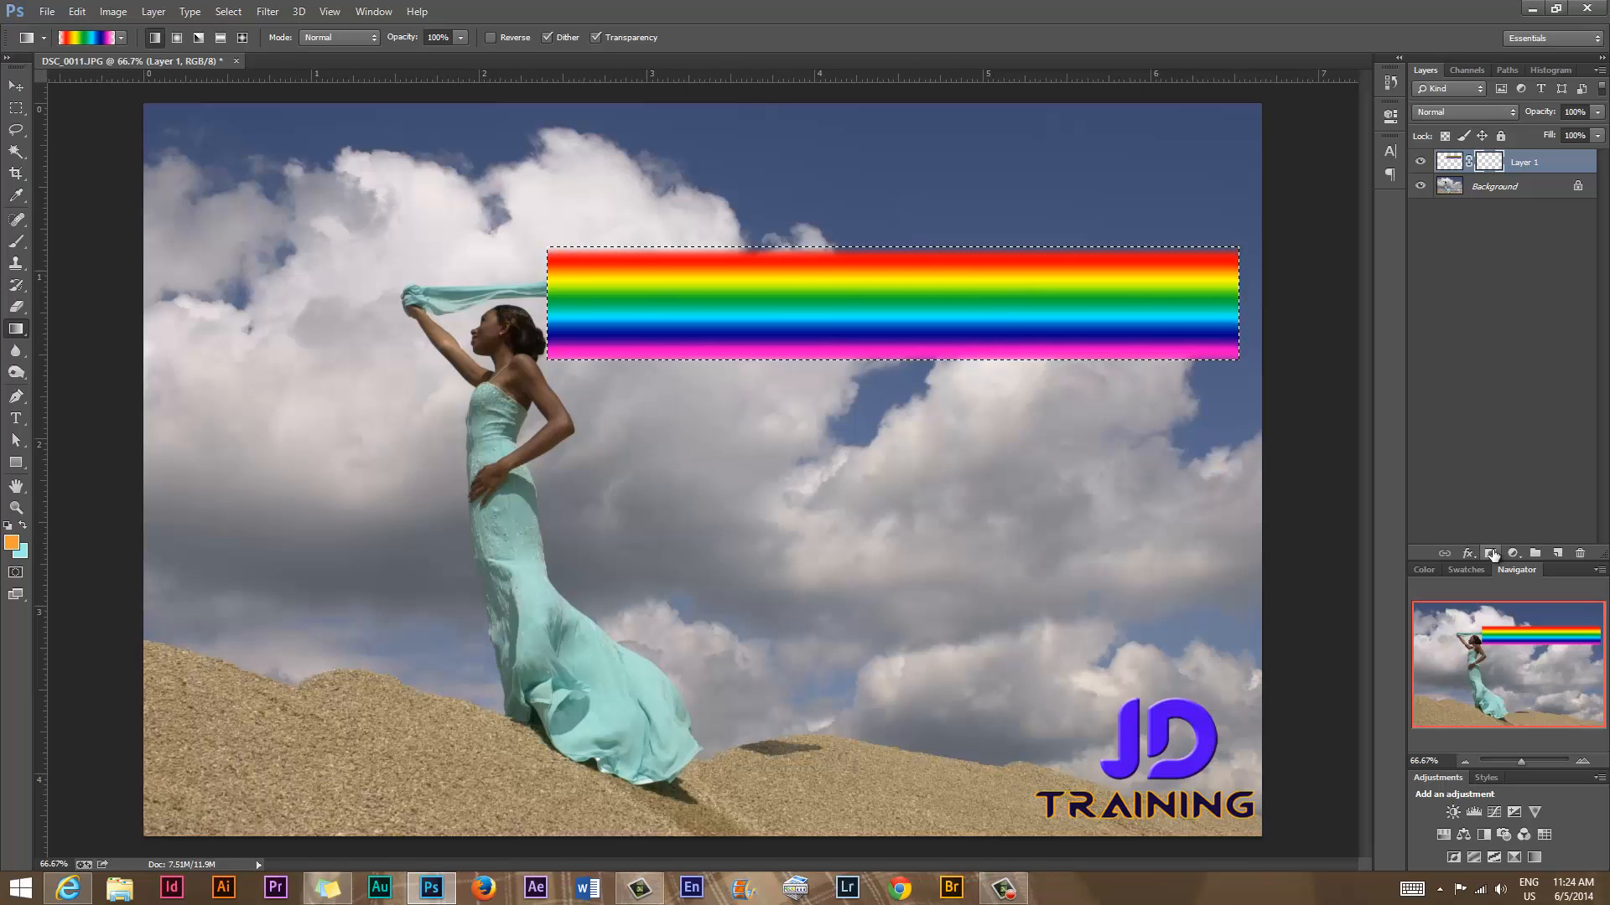
left_click(1489, 162, "alt")
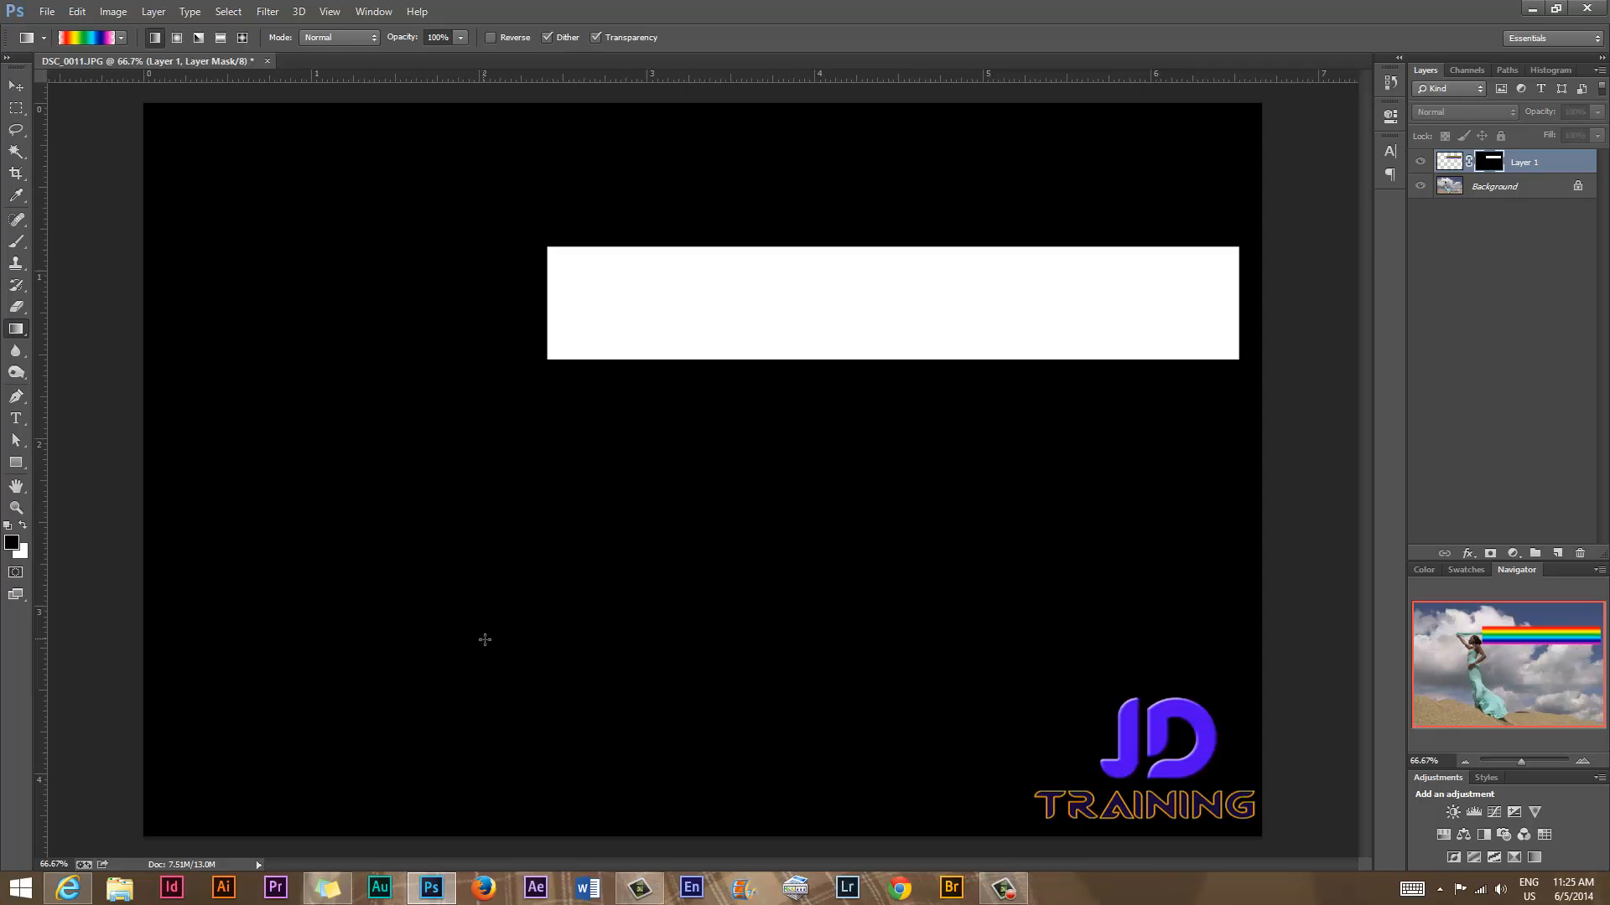
left_click(1490, 162, "alt")
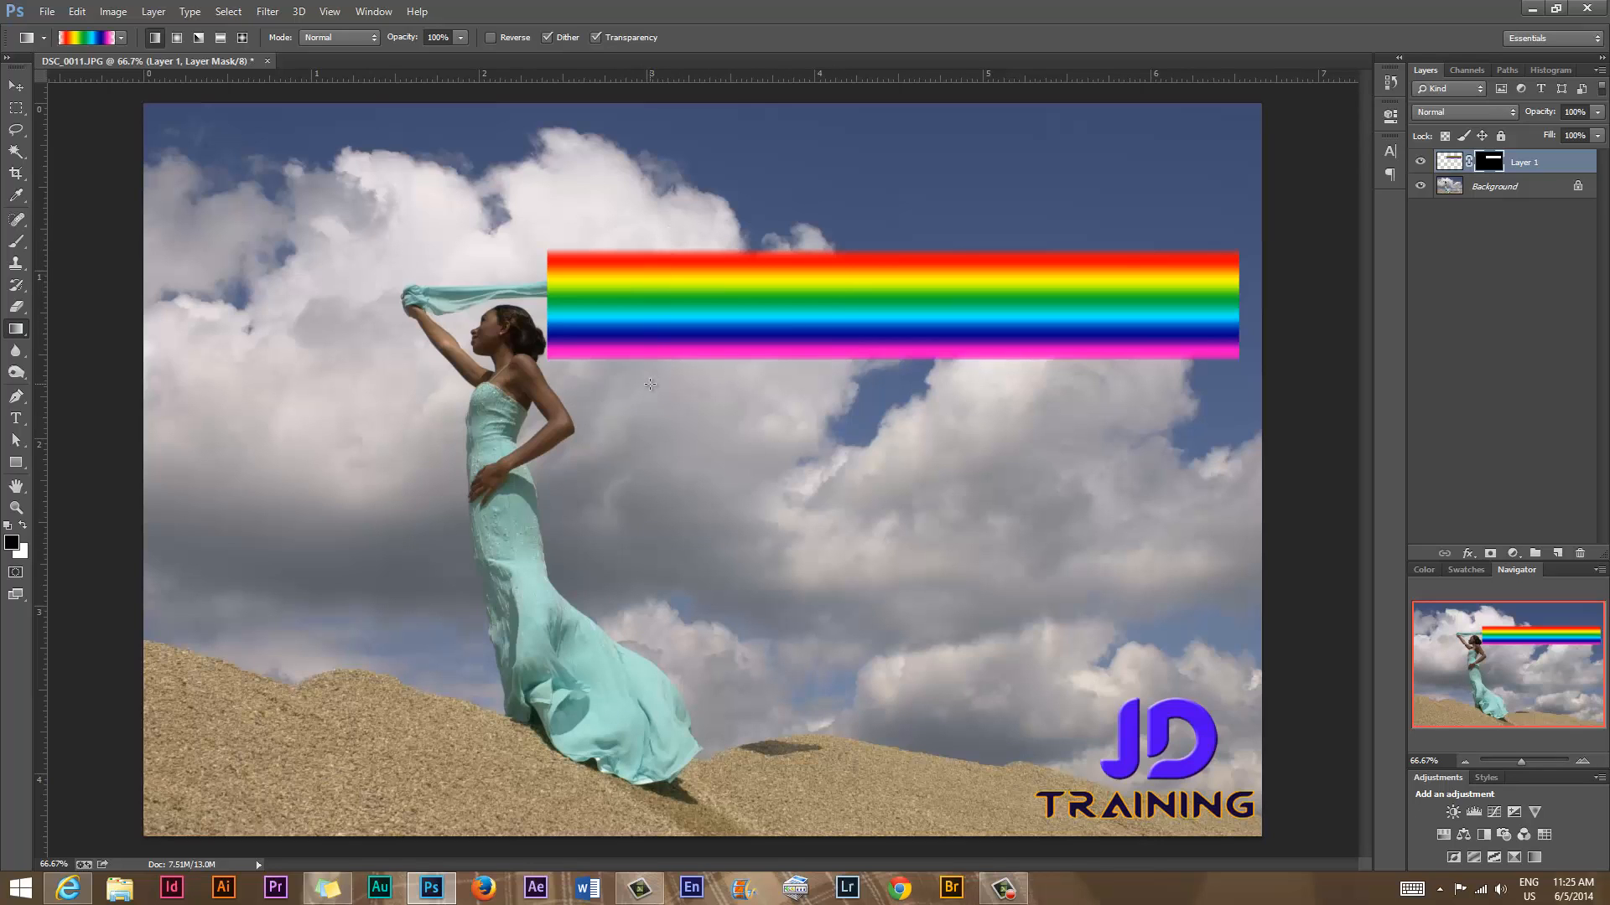
Free-transform the rainbow strip: rotate it to -36.11°, place its lower end on the sand and stretch its width to 132.25%
left_click(16, 86)
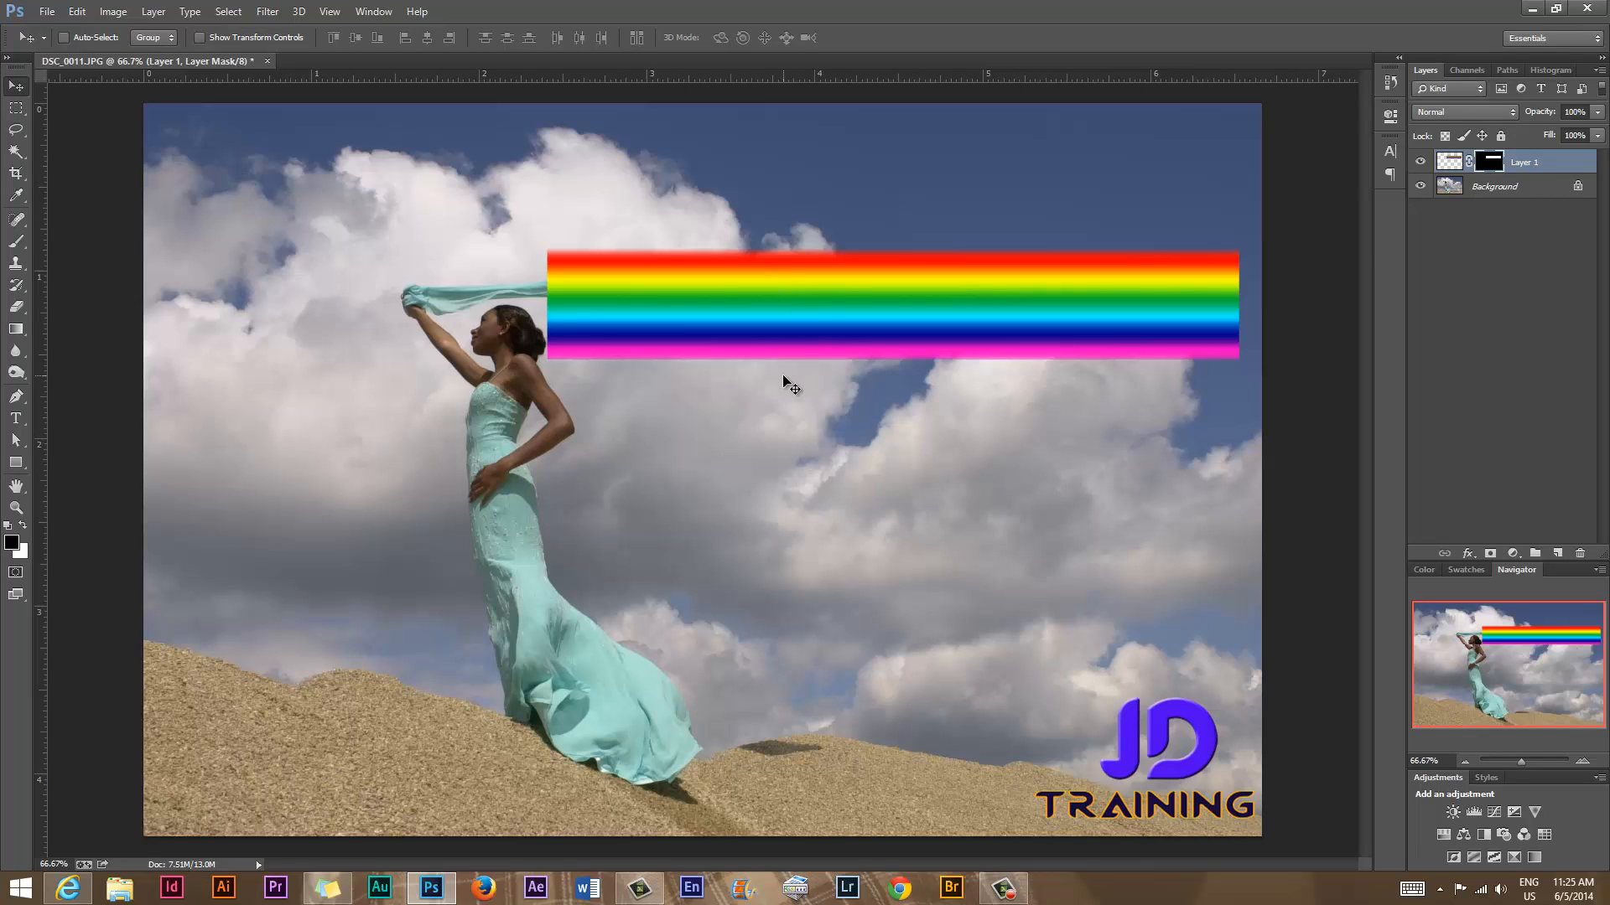
key("ctrl+t")
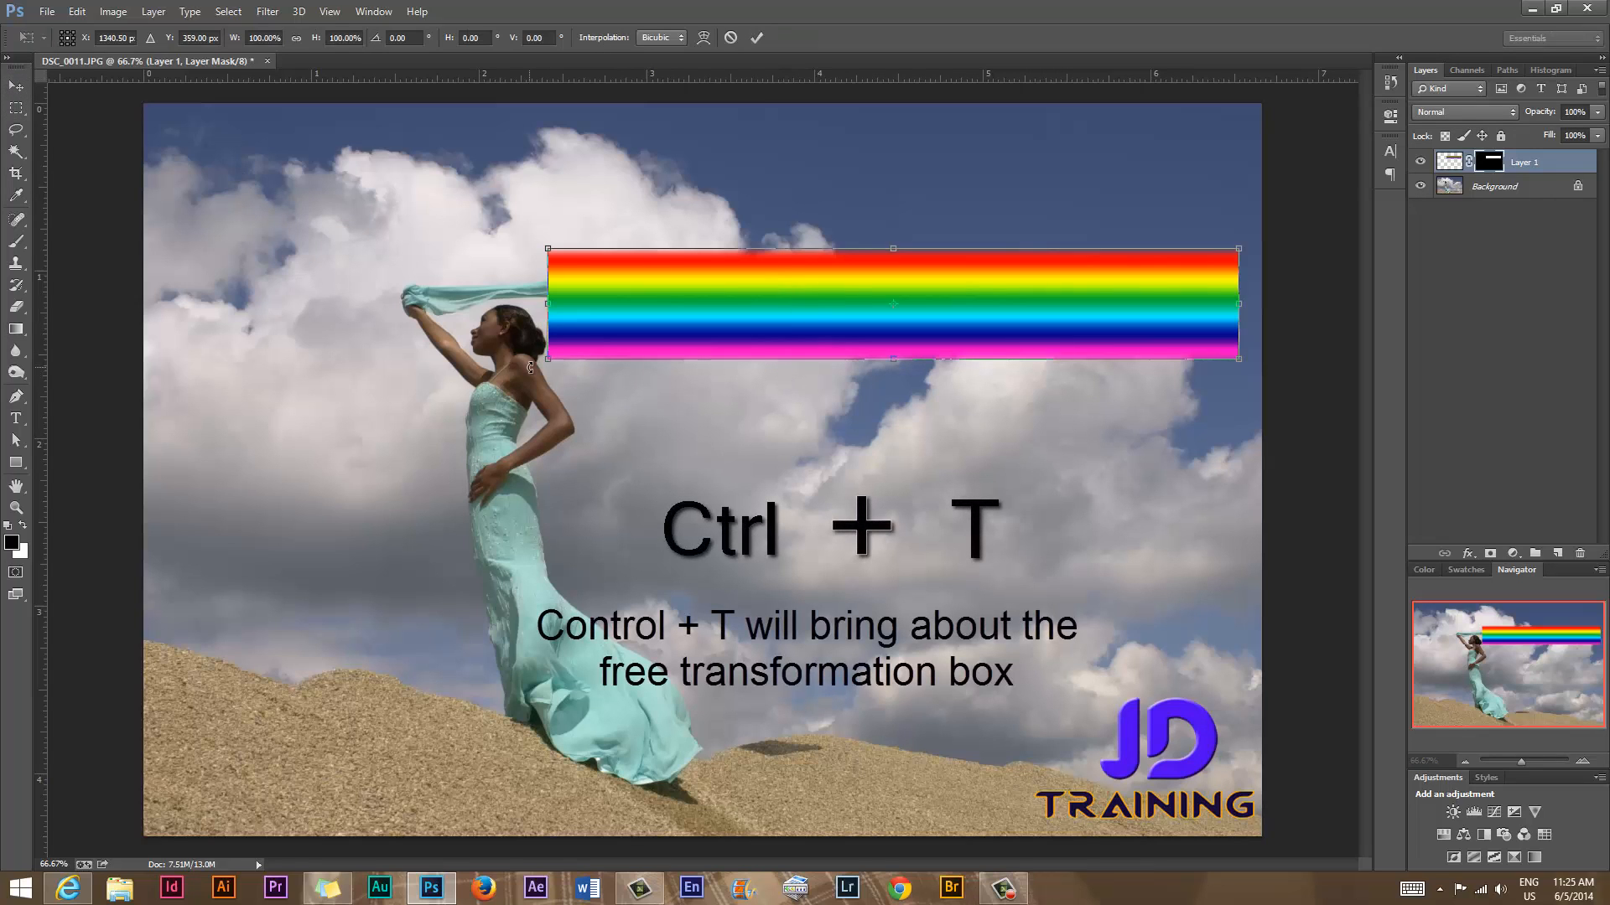
left_click_drag(532, 370, 653, 577)
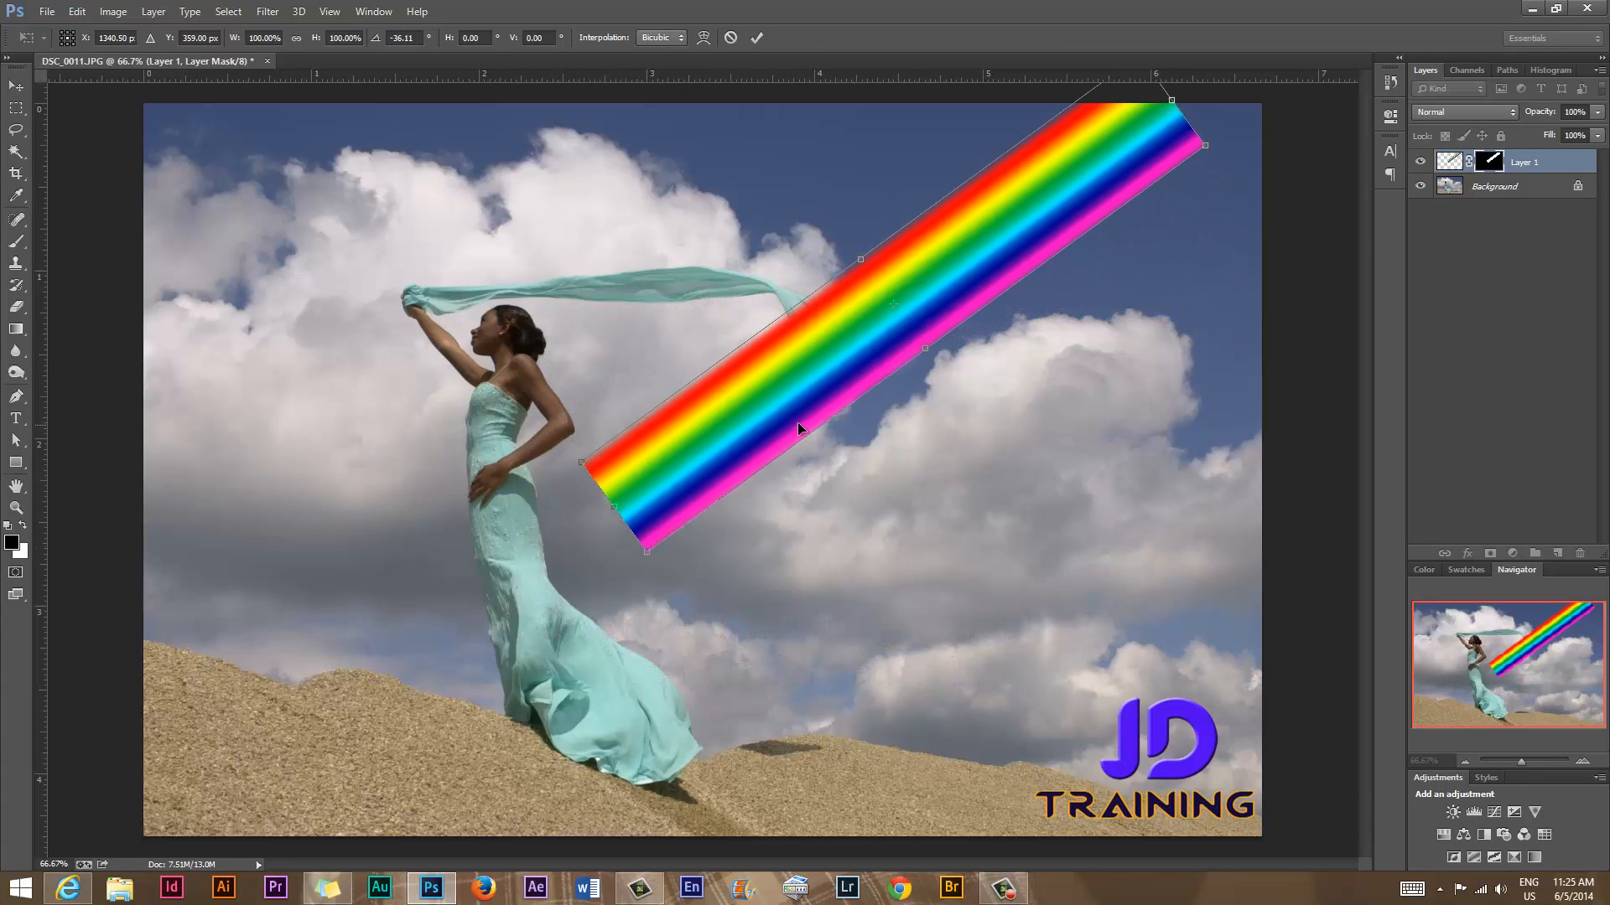
left_click_drag(794, 420, 663, 593)
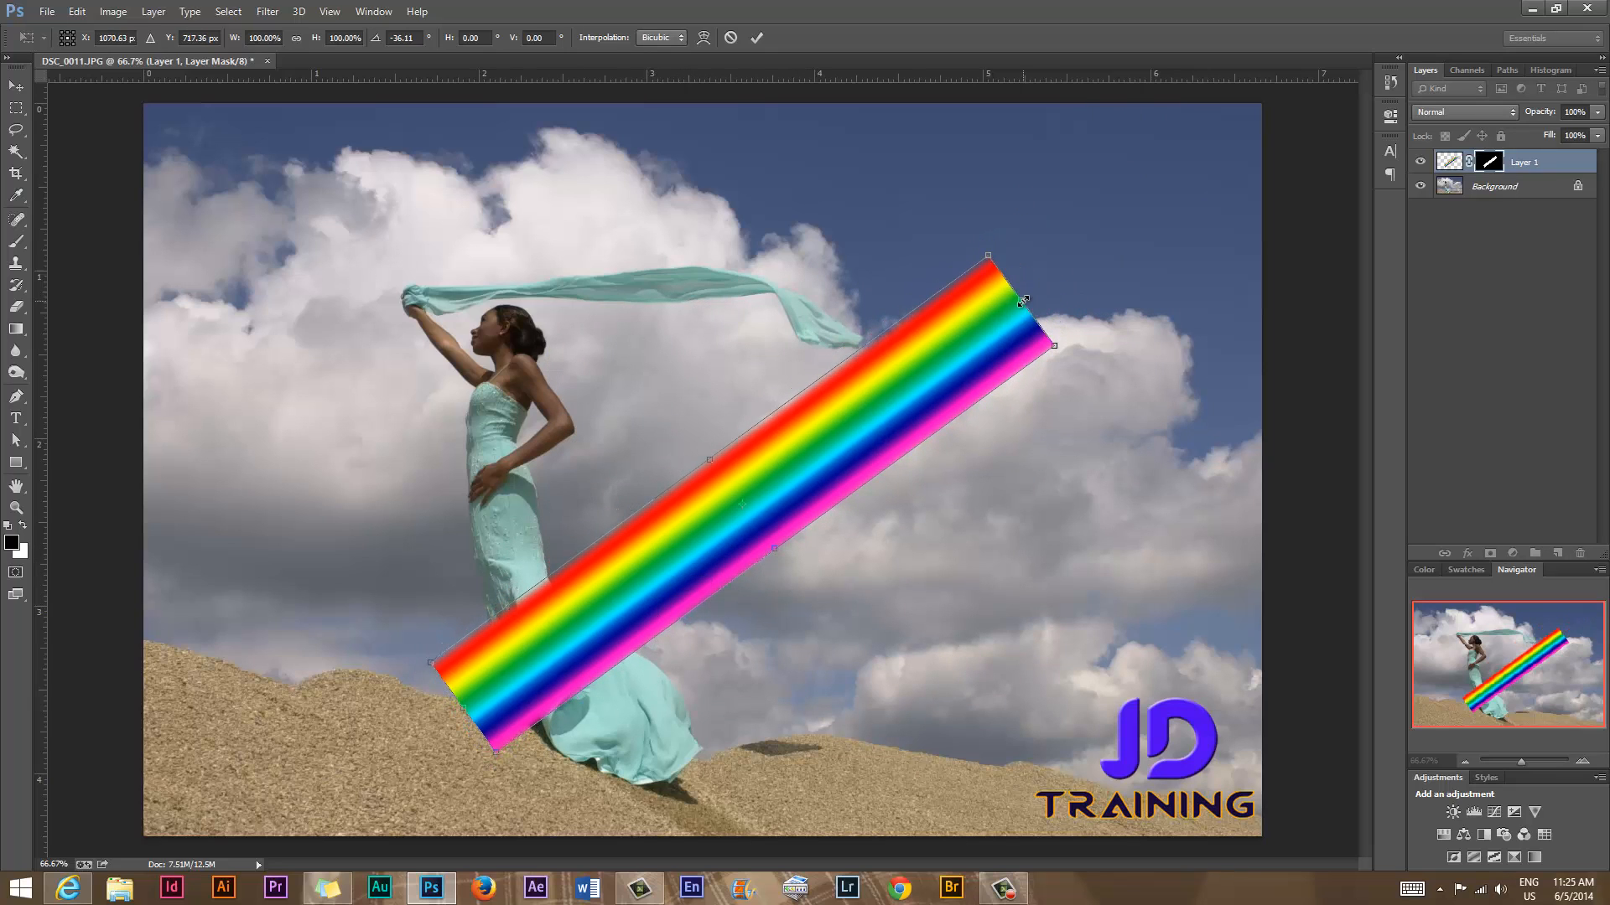
left_click_drag(1023, 301, 1202, 169)
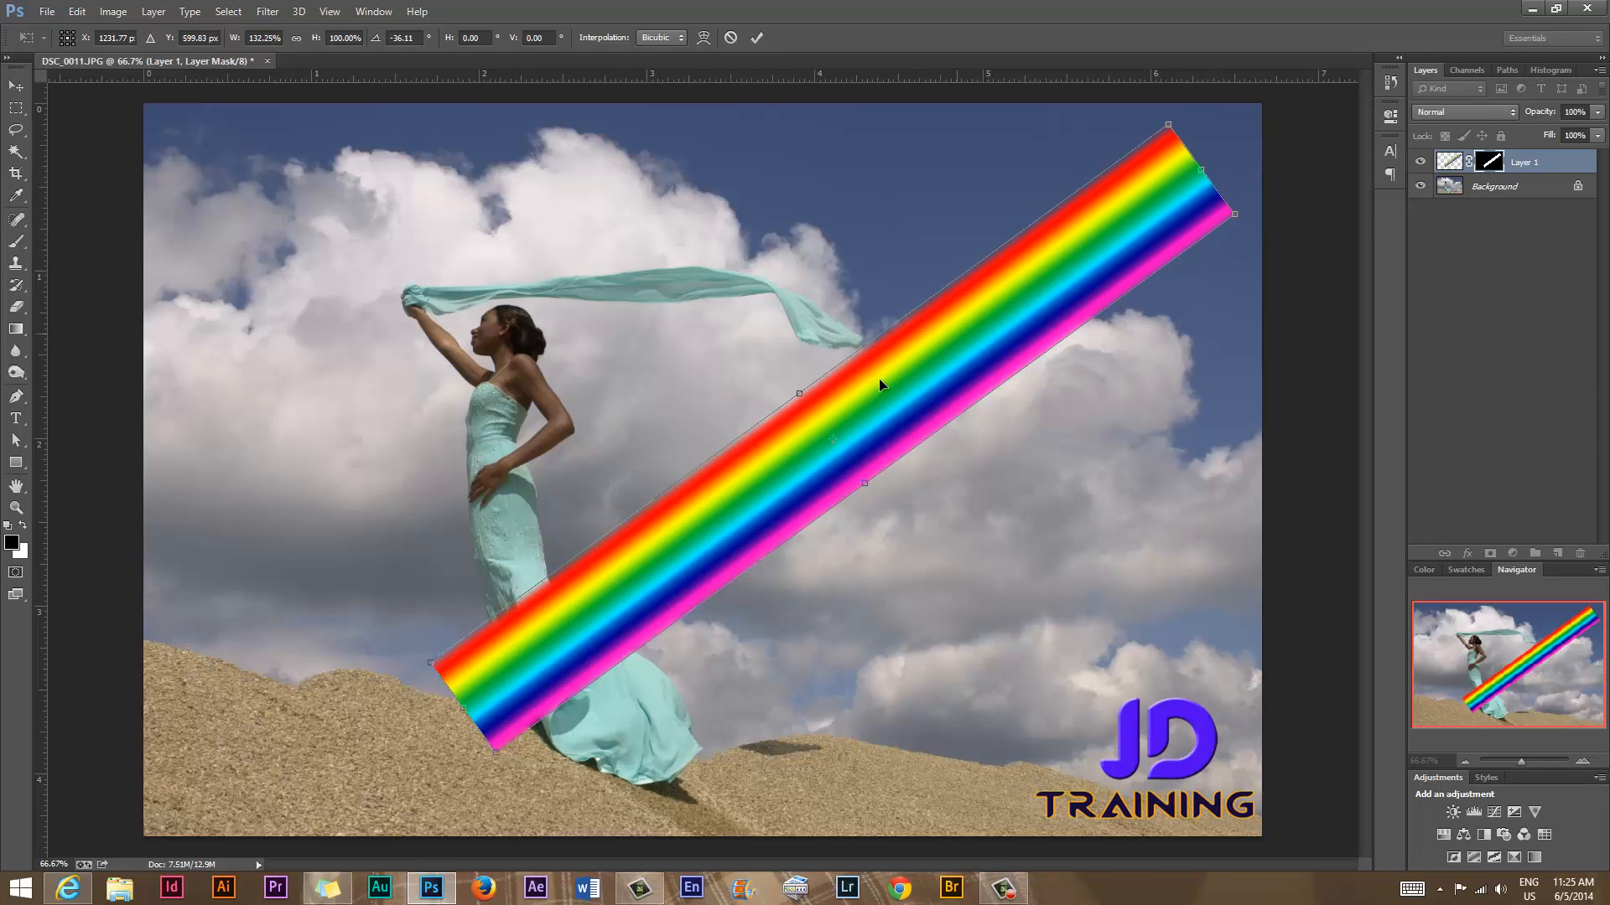
Warp the rainbow strip so its upper end flares past the photo's right edge and its upper edge bows upward
right_click(935, 337)
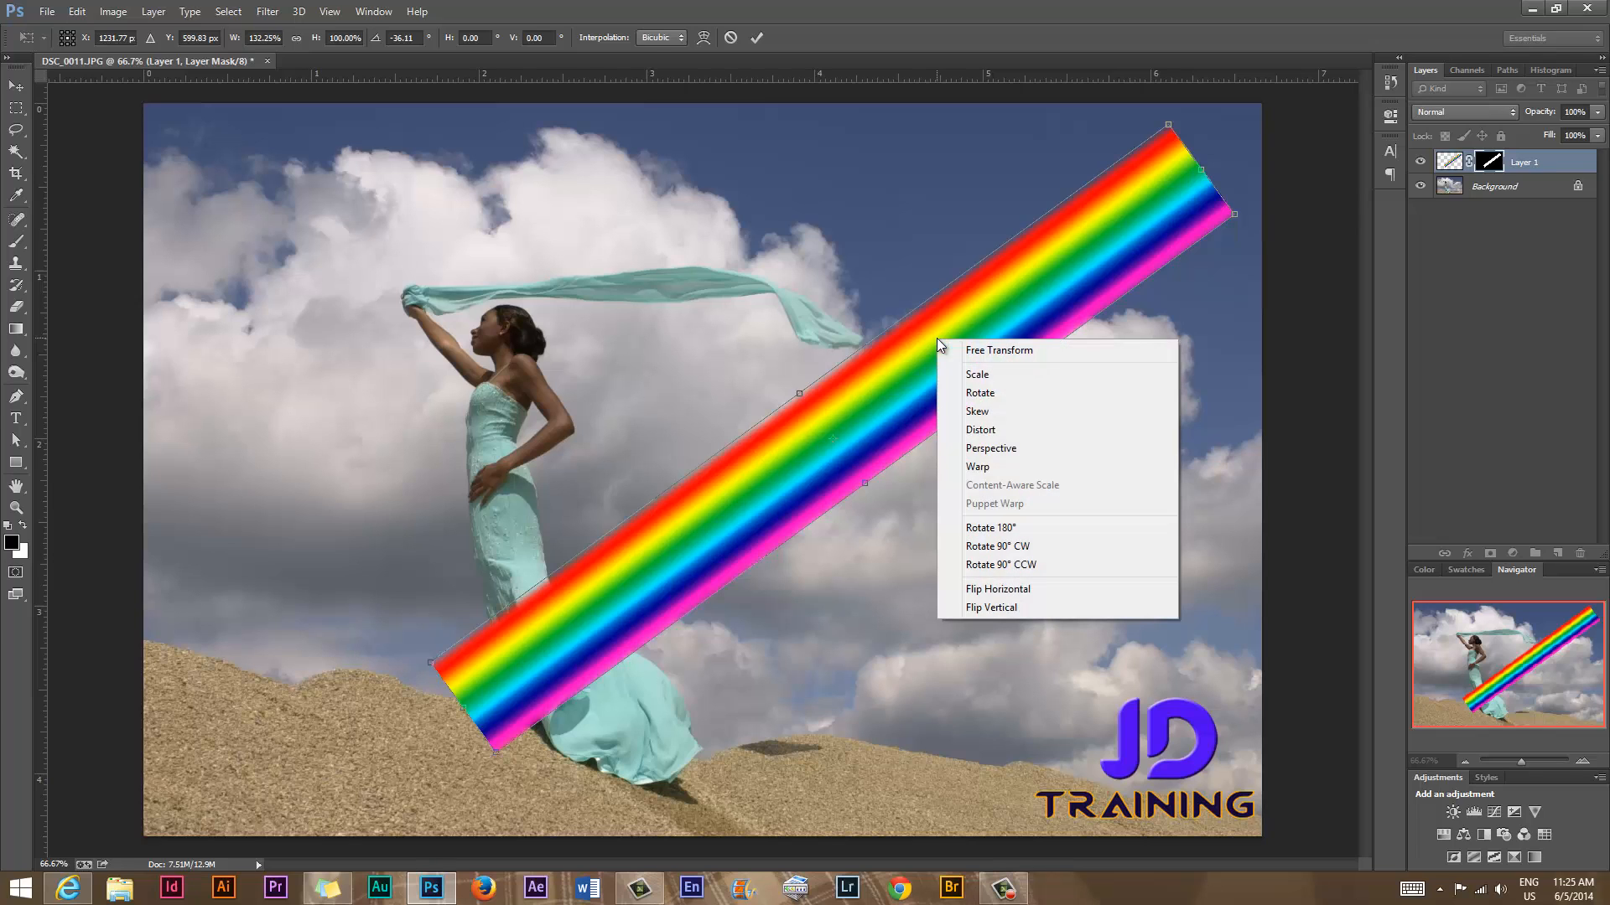
left_click(979, 467)
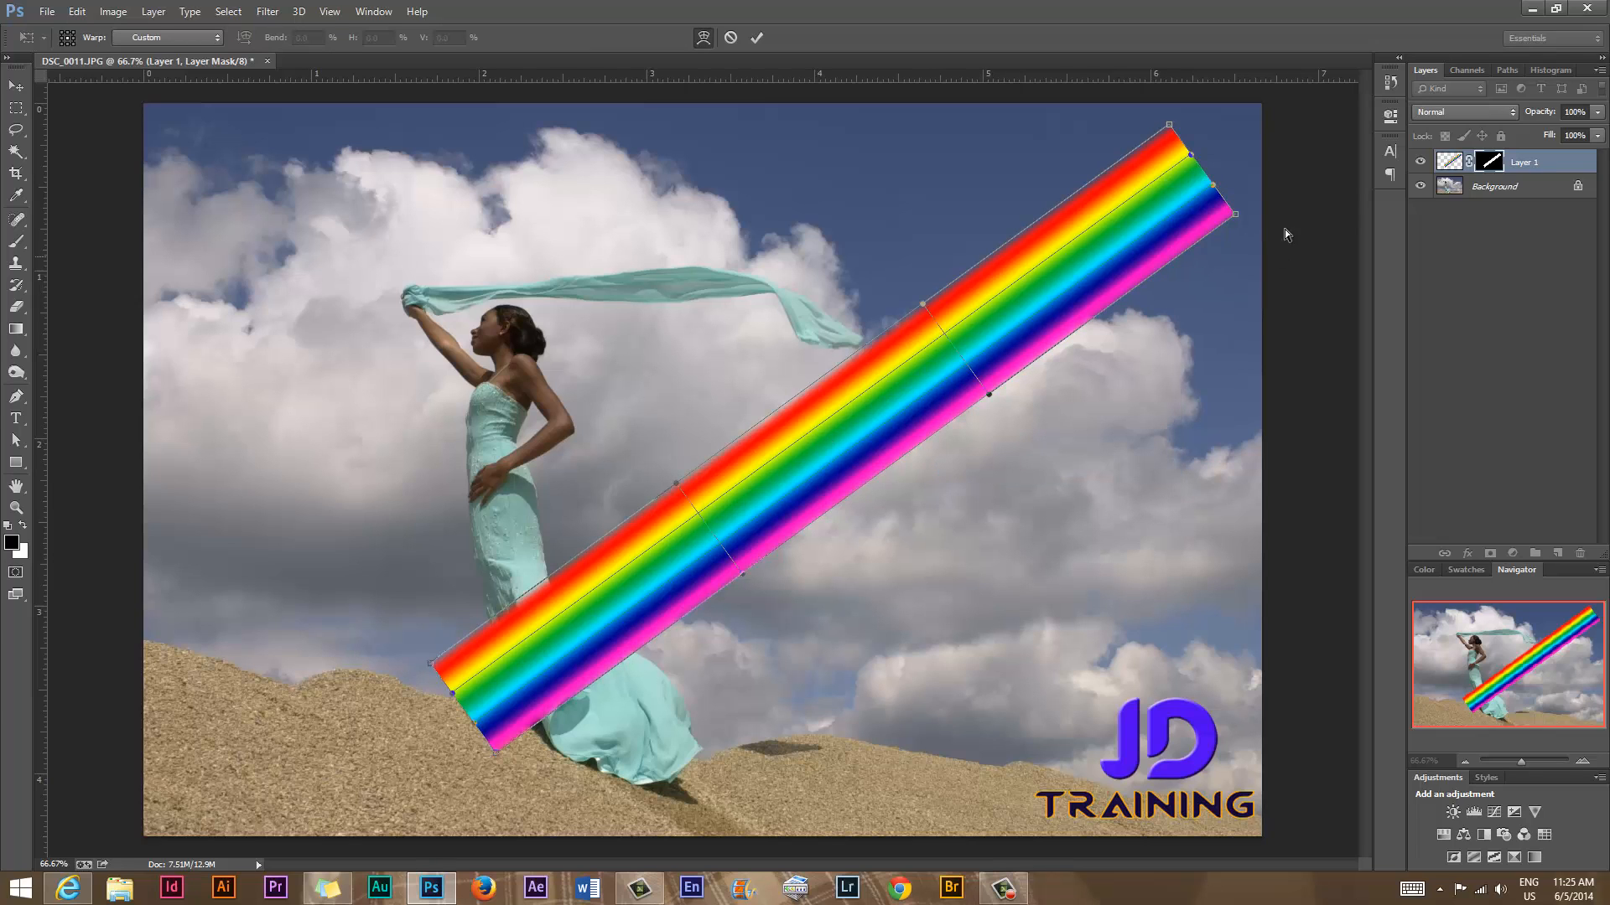
left_click_drag(1239, 220, 1286, 356)
left_click_drag(1171, 127, 1306, 82)
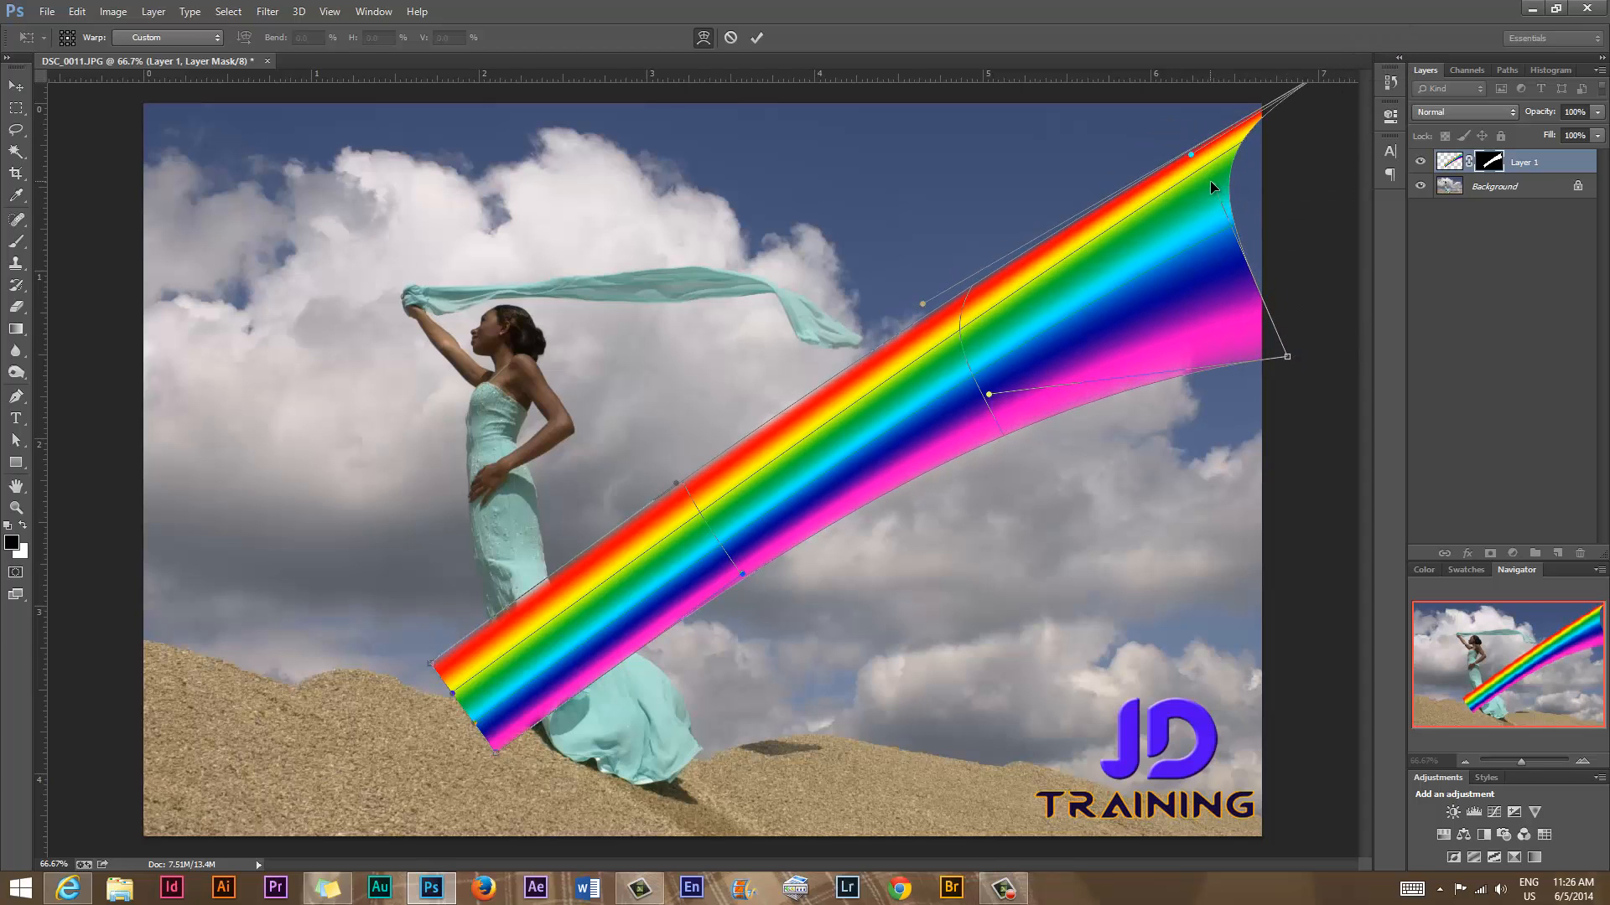
left_click_drag(1216, 179, 1379, 191)
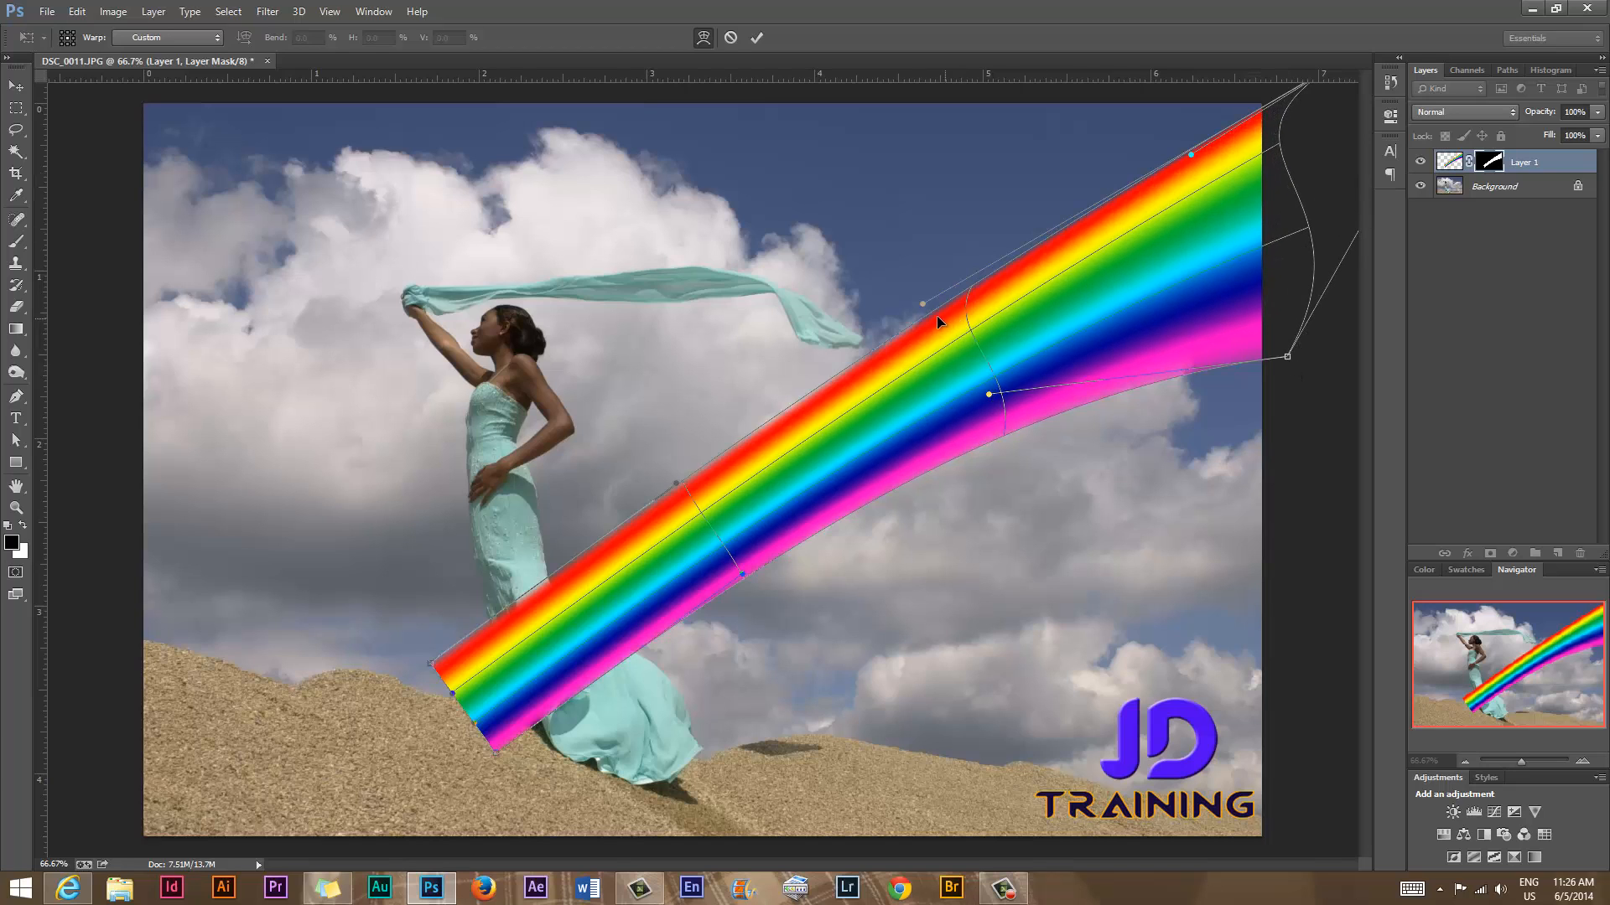
left_click_drag(922, 304, 896, 221)
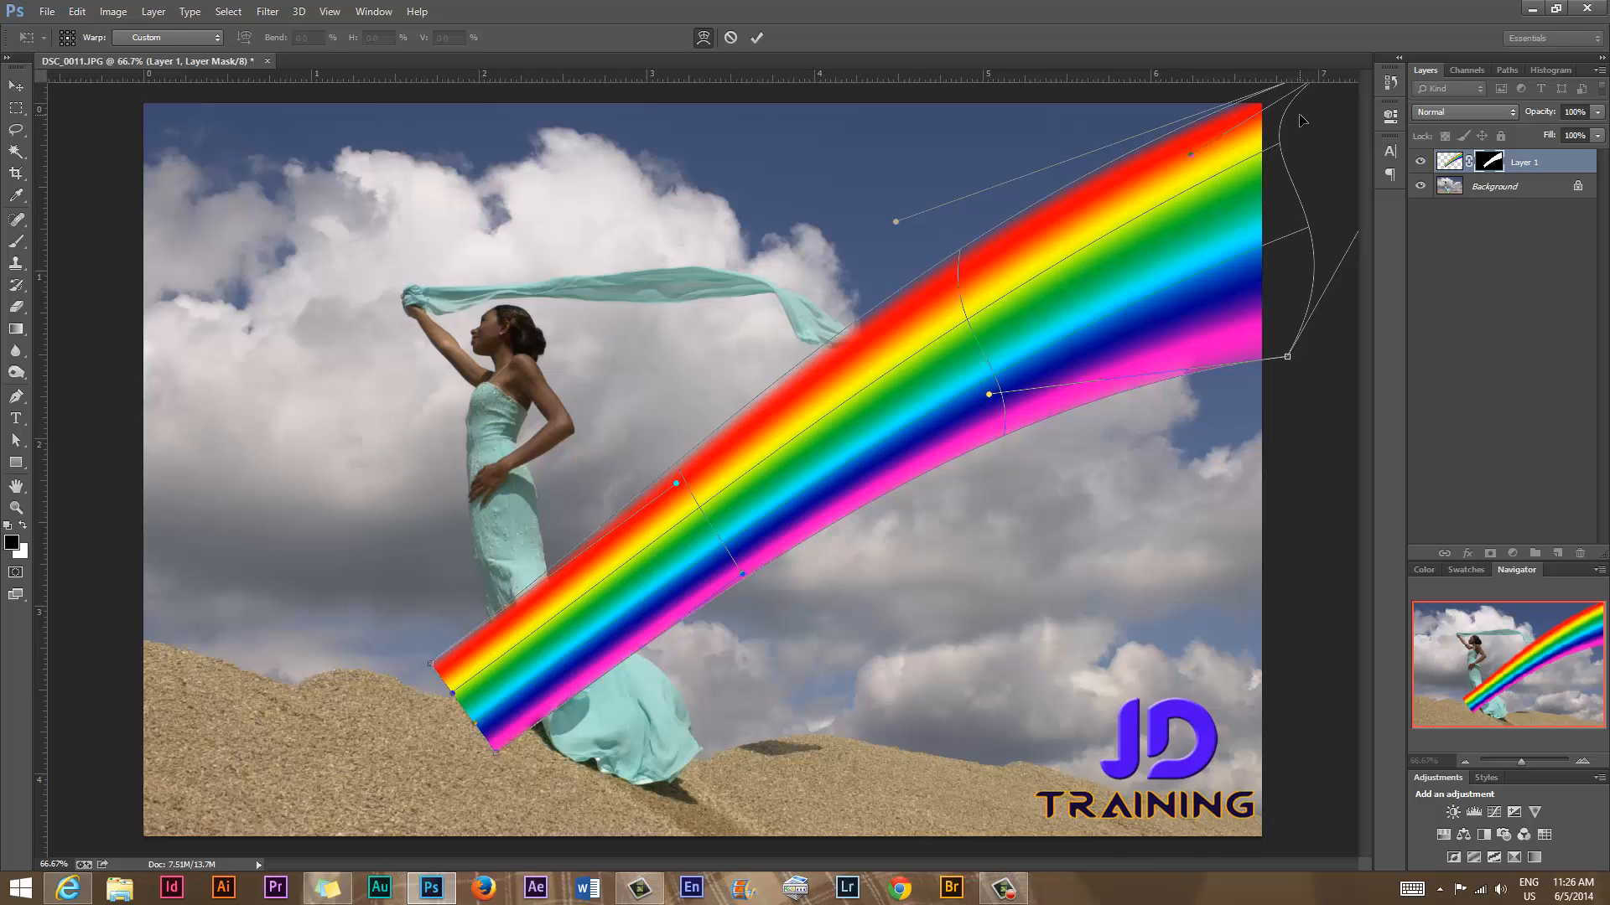
Narrow the rainbow's flared end by moving its corners, and bow its upper edge outward into a rounder arch
key("ctrl+minus")
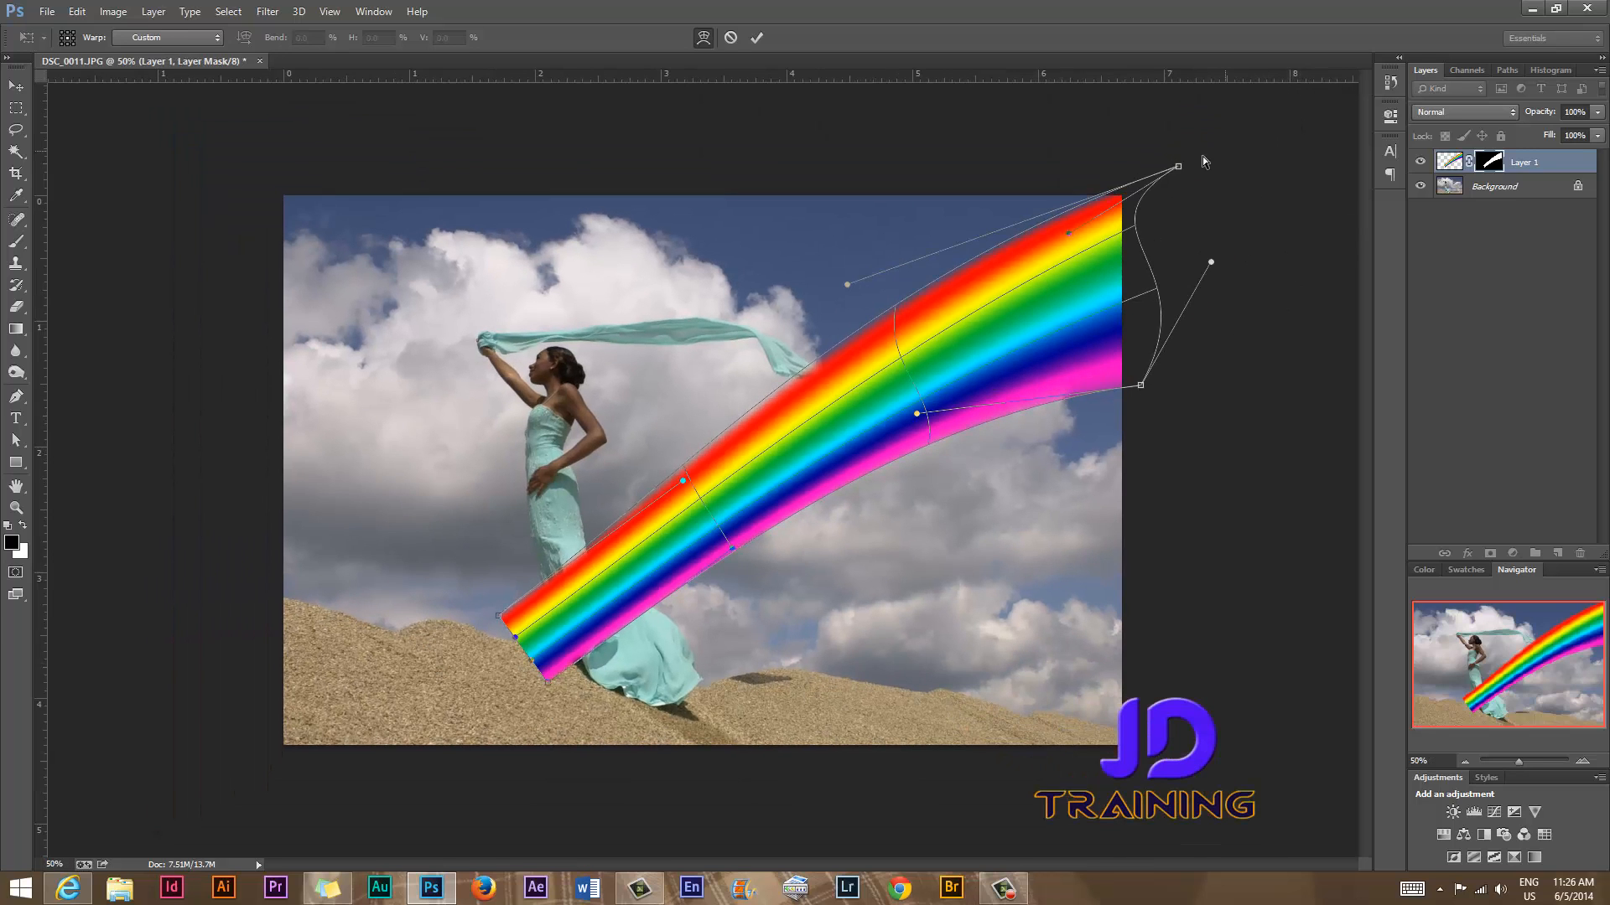
left_click_drag(1178, 169, 1163, 228)
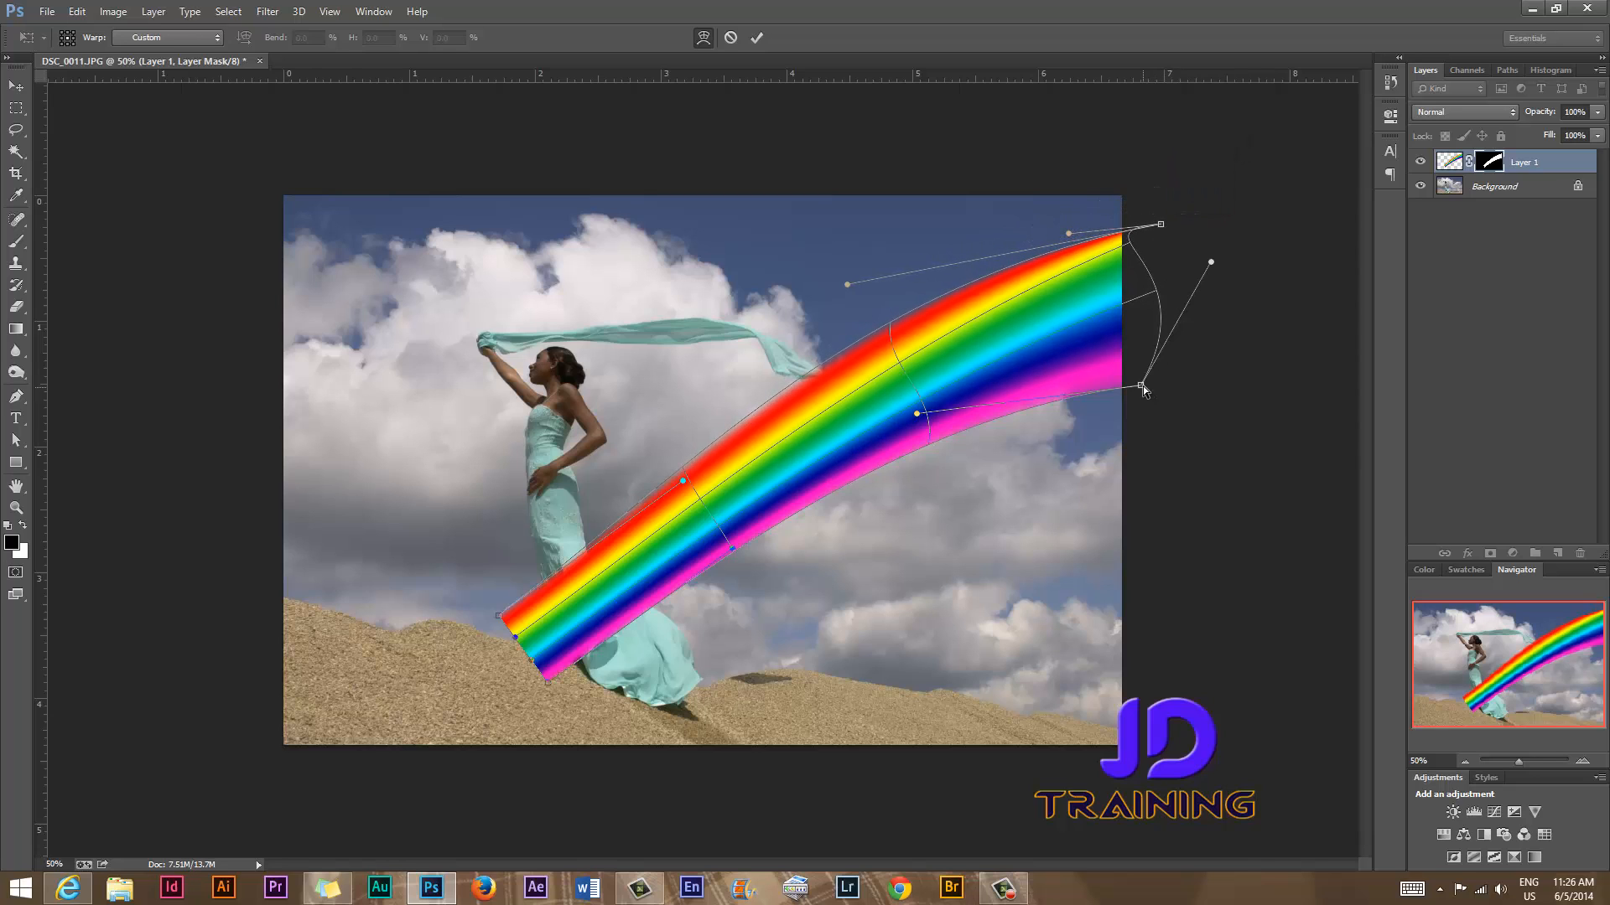
left_click_drag(1141, 385, 1142, 370)
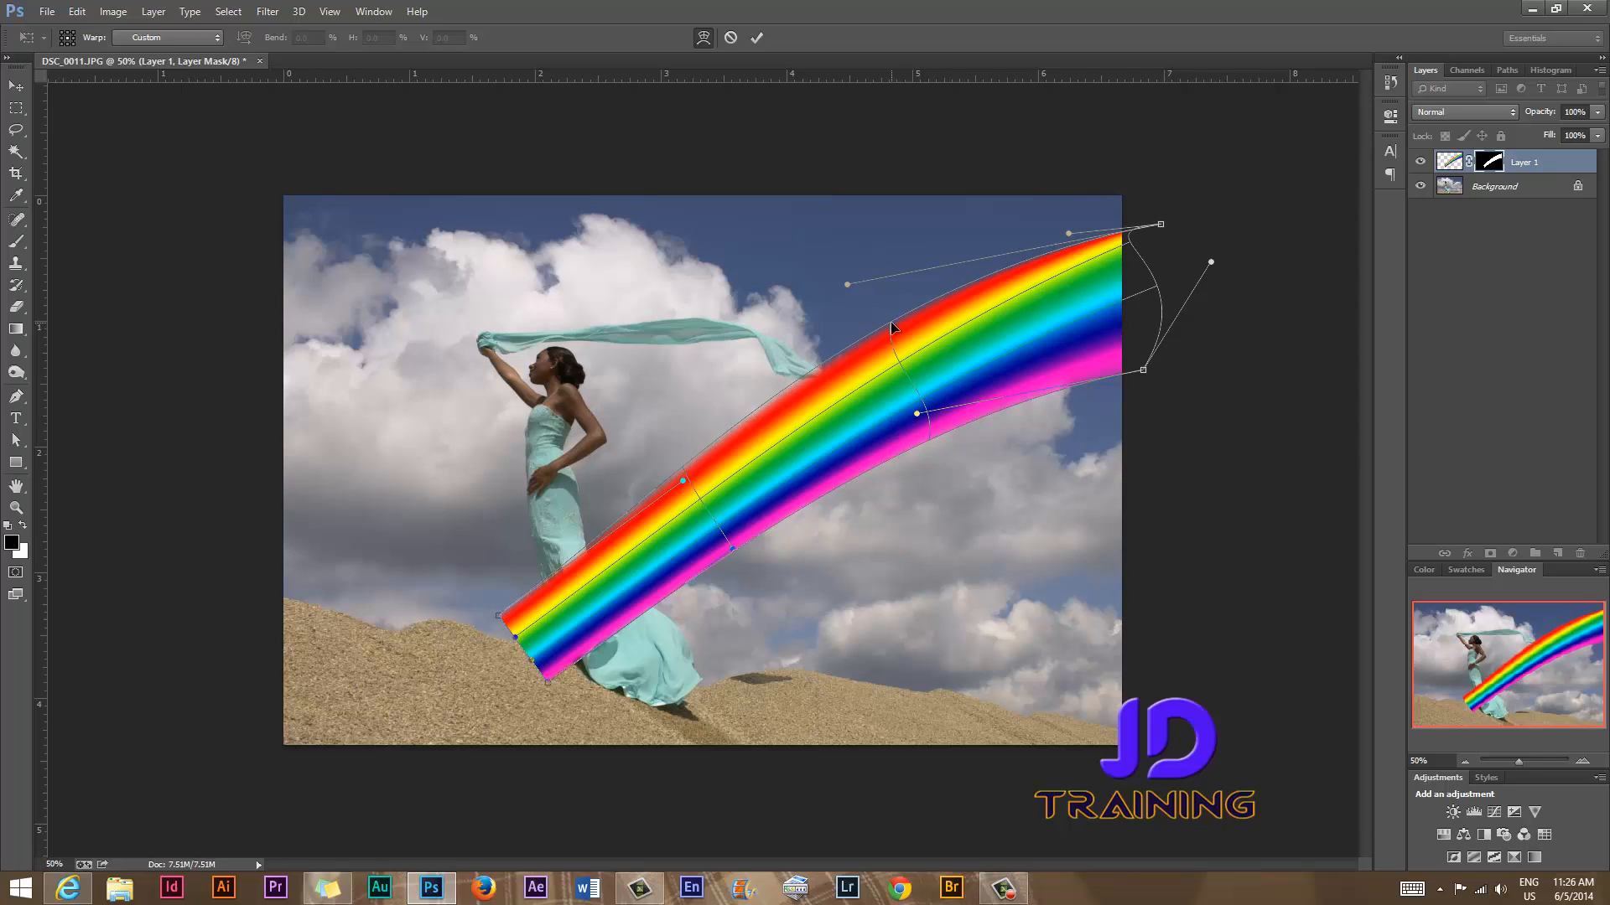
left_click_drag(882, 326, 768, 379)
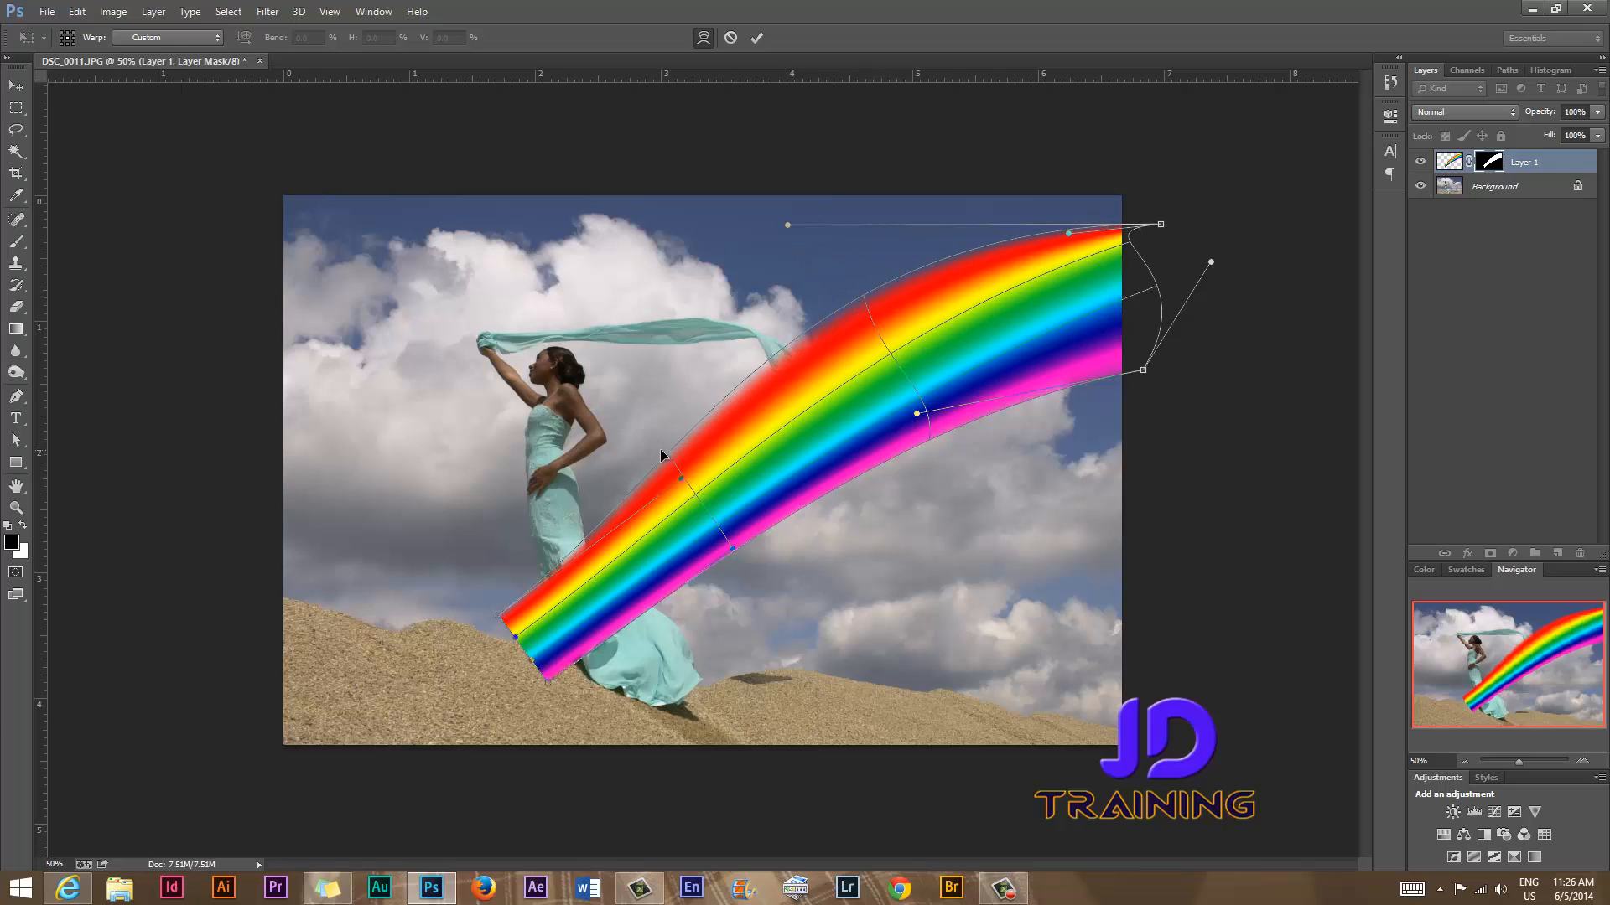
left_click_drag(664, 453, 662, 450)
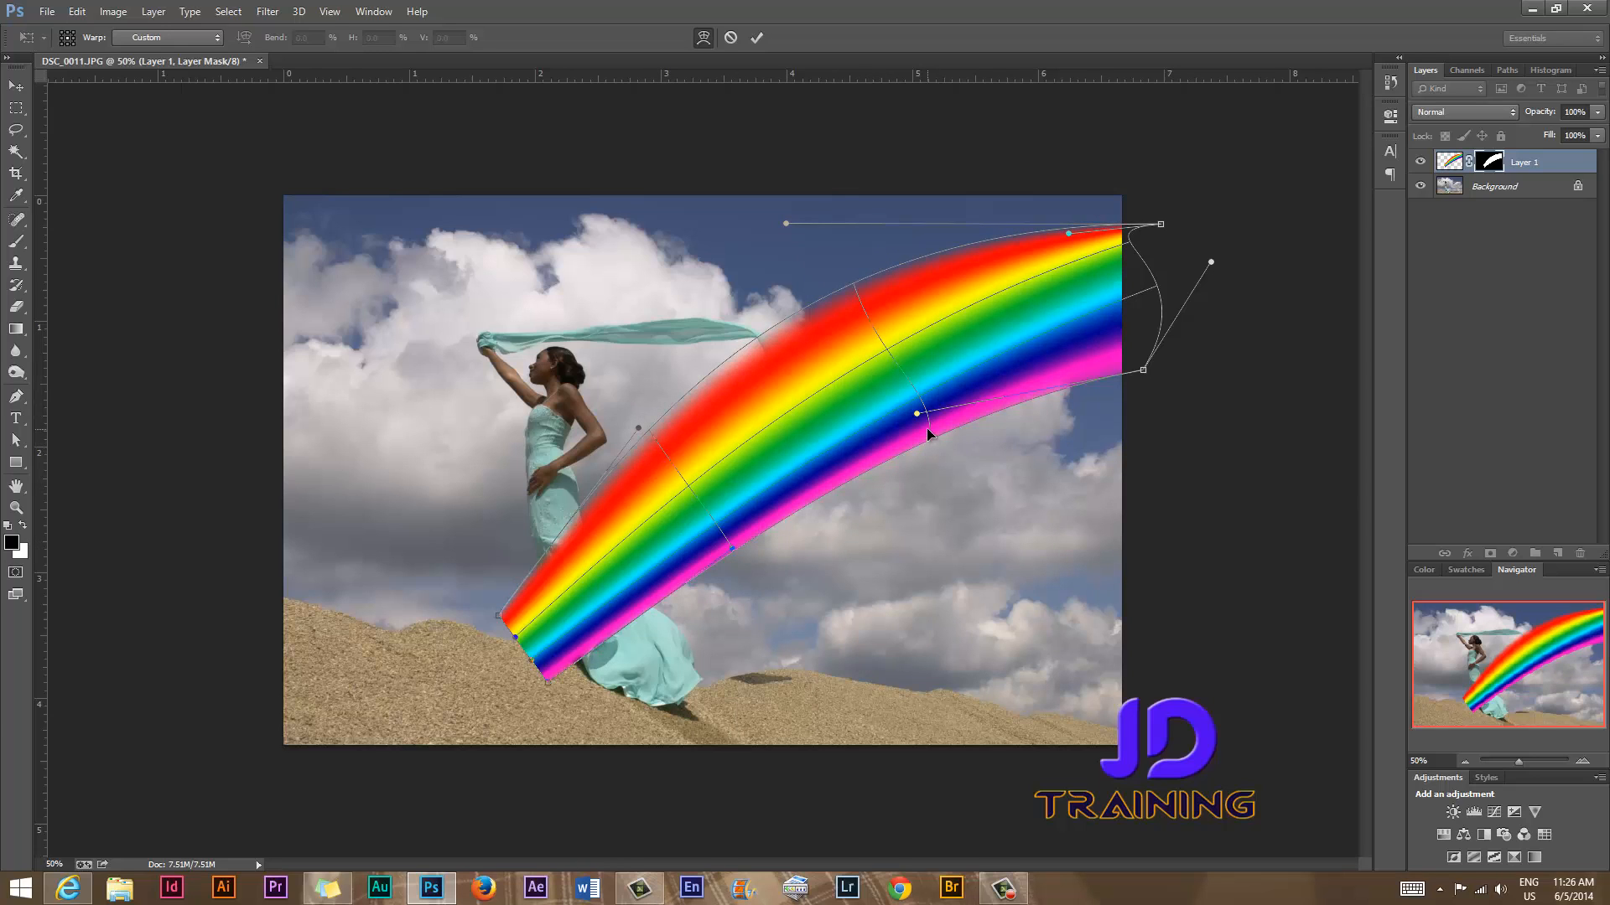
Curve the rainbow's lower edge to follow the arch, narrow its far end further and apply the warp
left_click_drag(917, 415, 949, 320)
left_click_drag(853, 406, 827, 375)
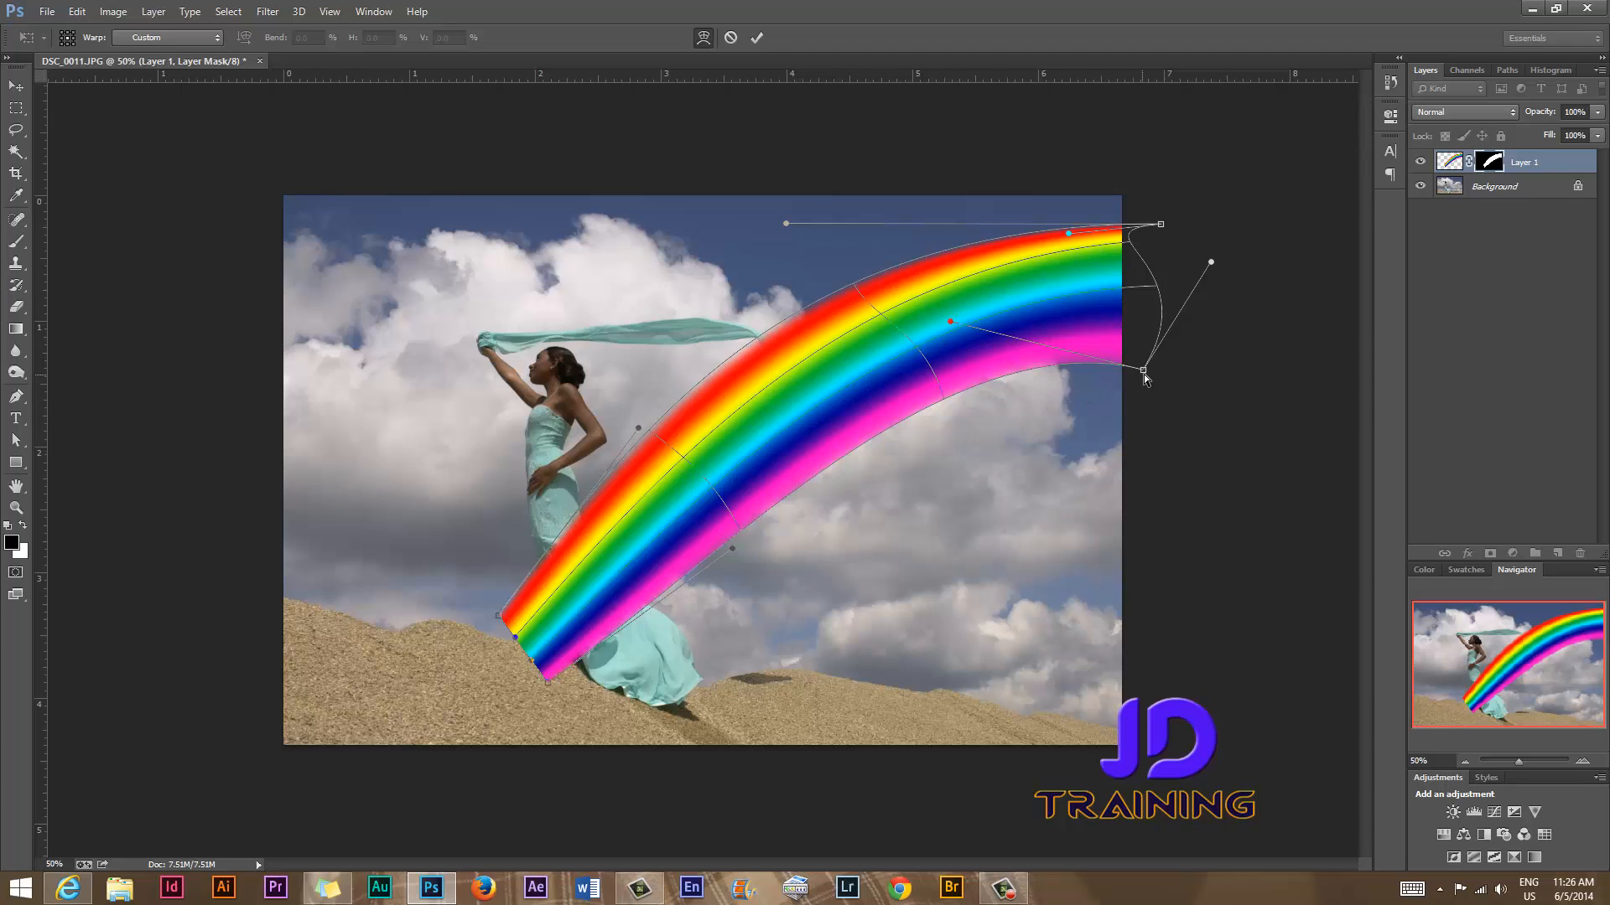
left_click_drag(1144, 370, 1139, 308)
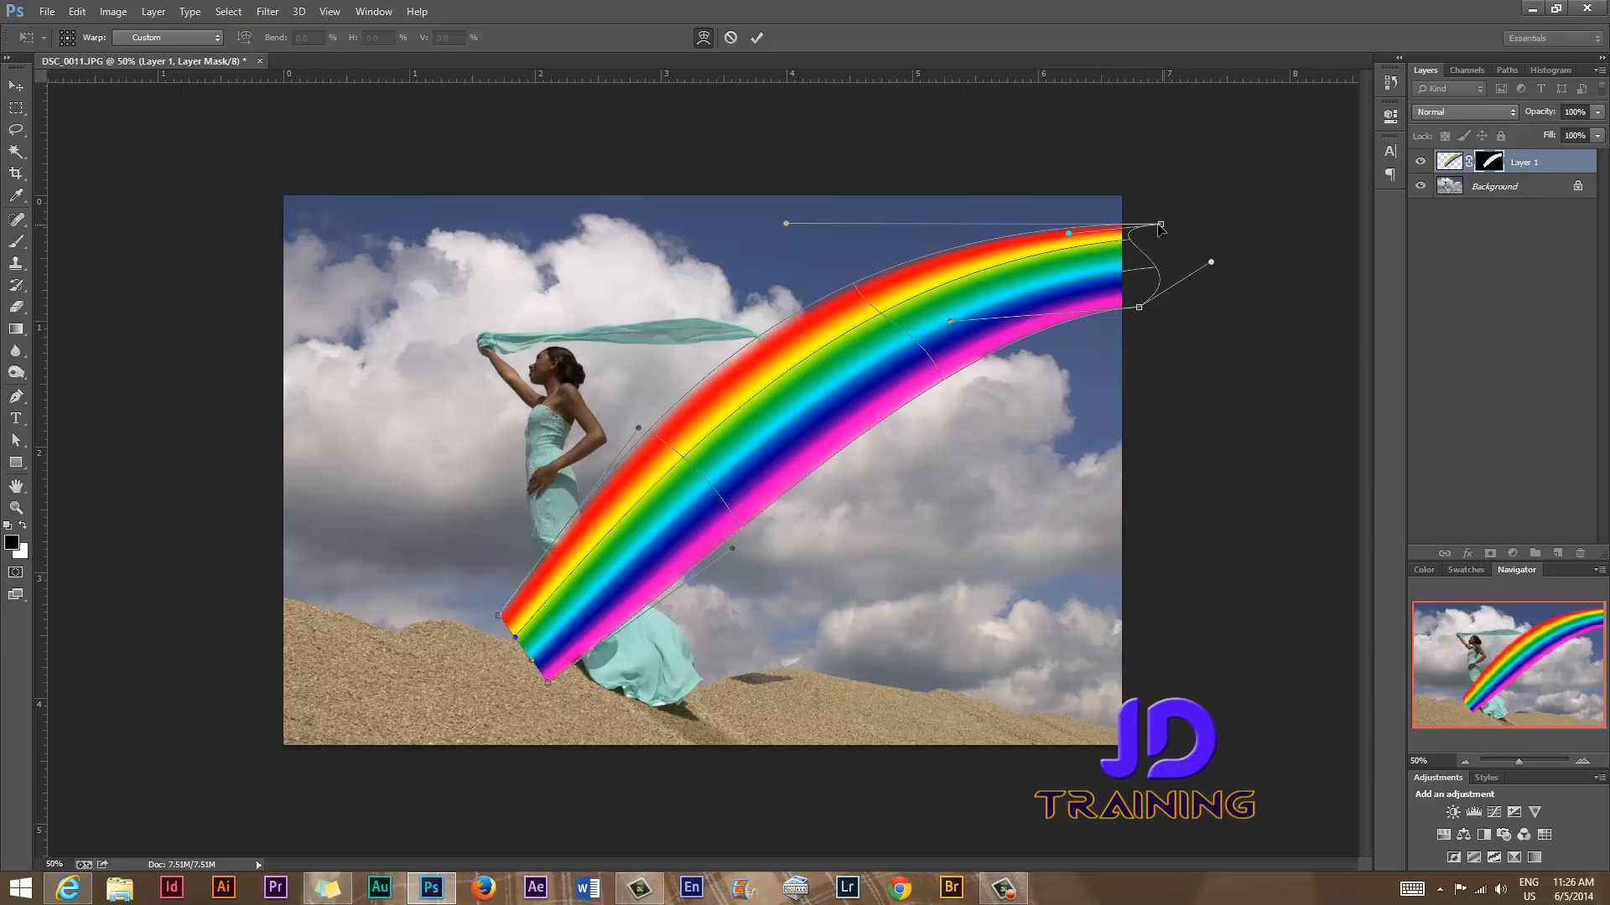
left_click_drag(1159, 226, 1138, 218)
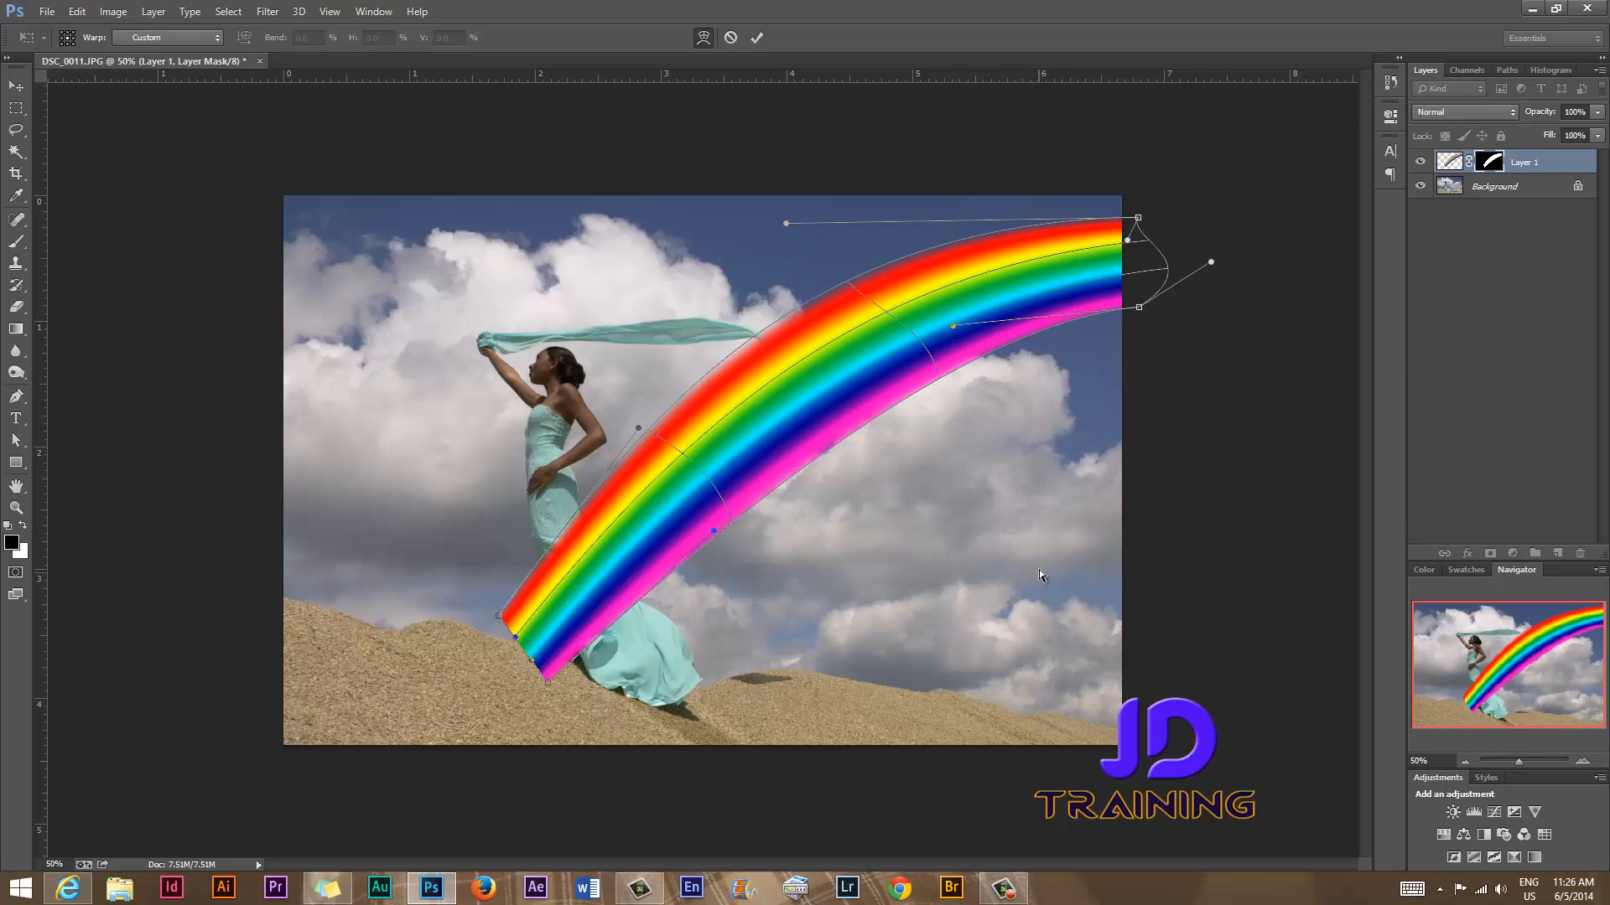
left_click(758, 37)
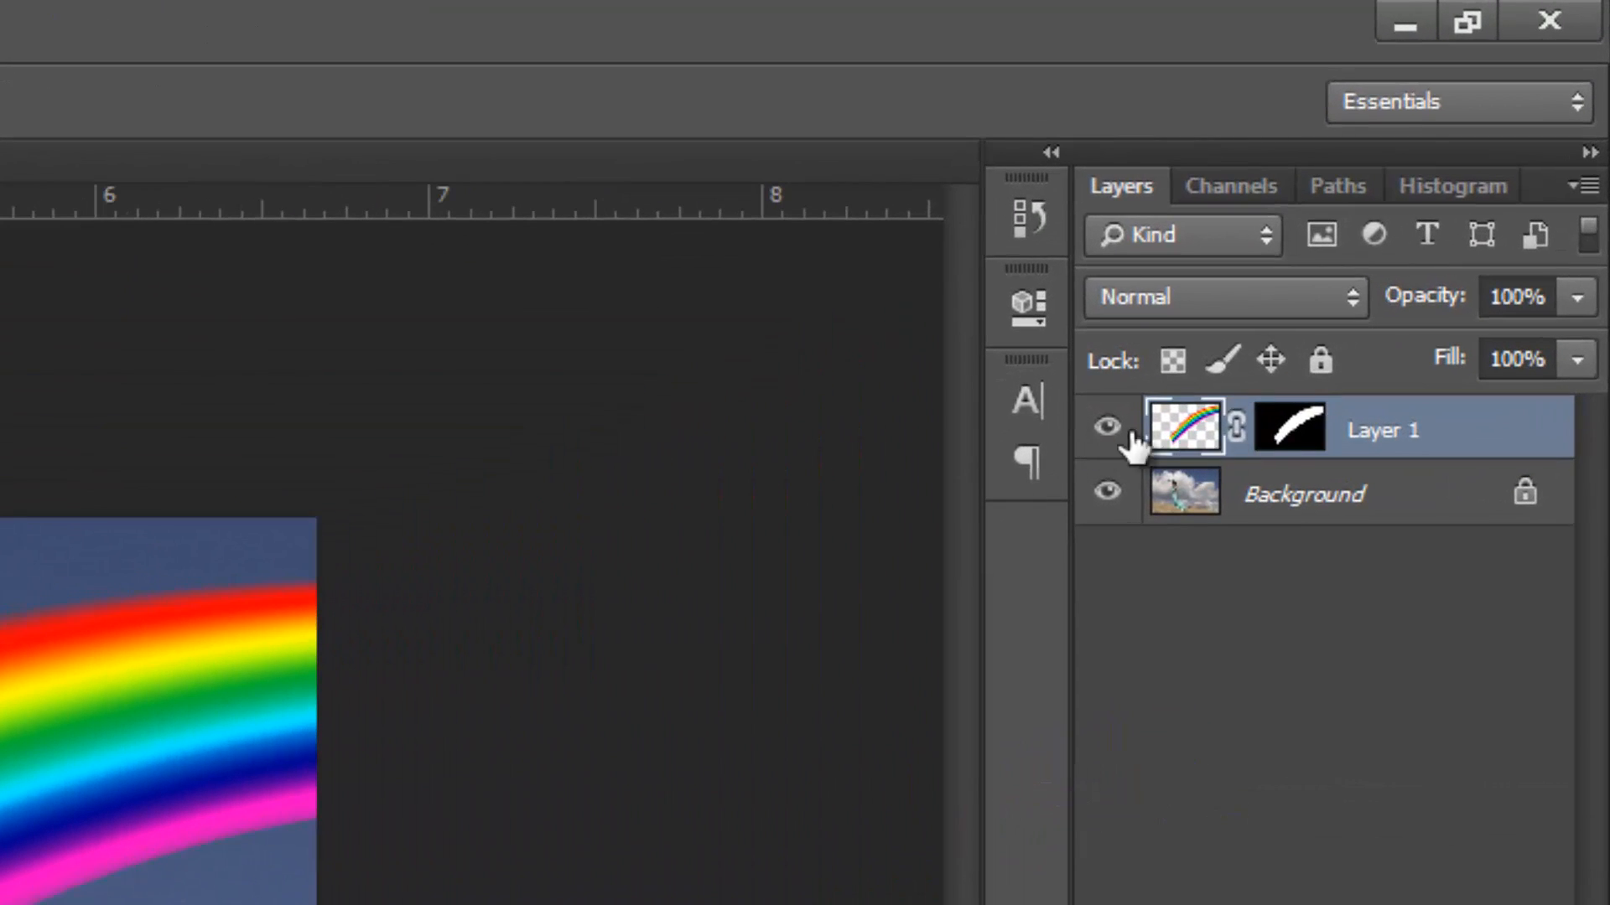
Apply a Gaussian Blur with a radius of 26.4 pixels to the rainbow image on Layer 1, not its mask
left_click(1446, 166)
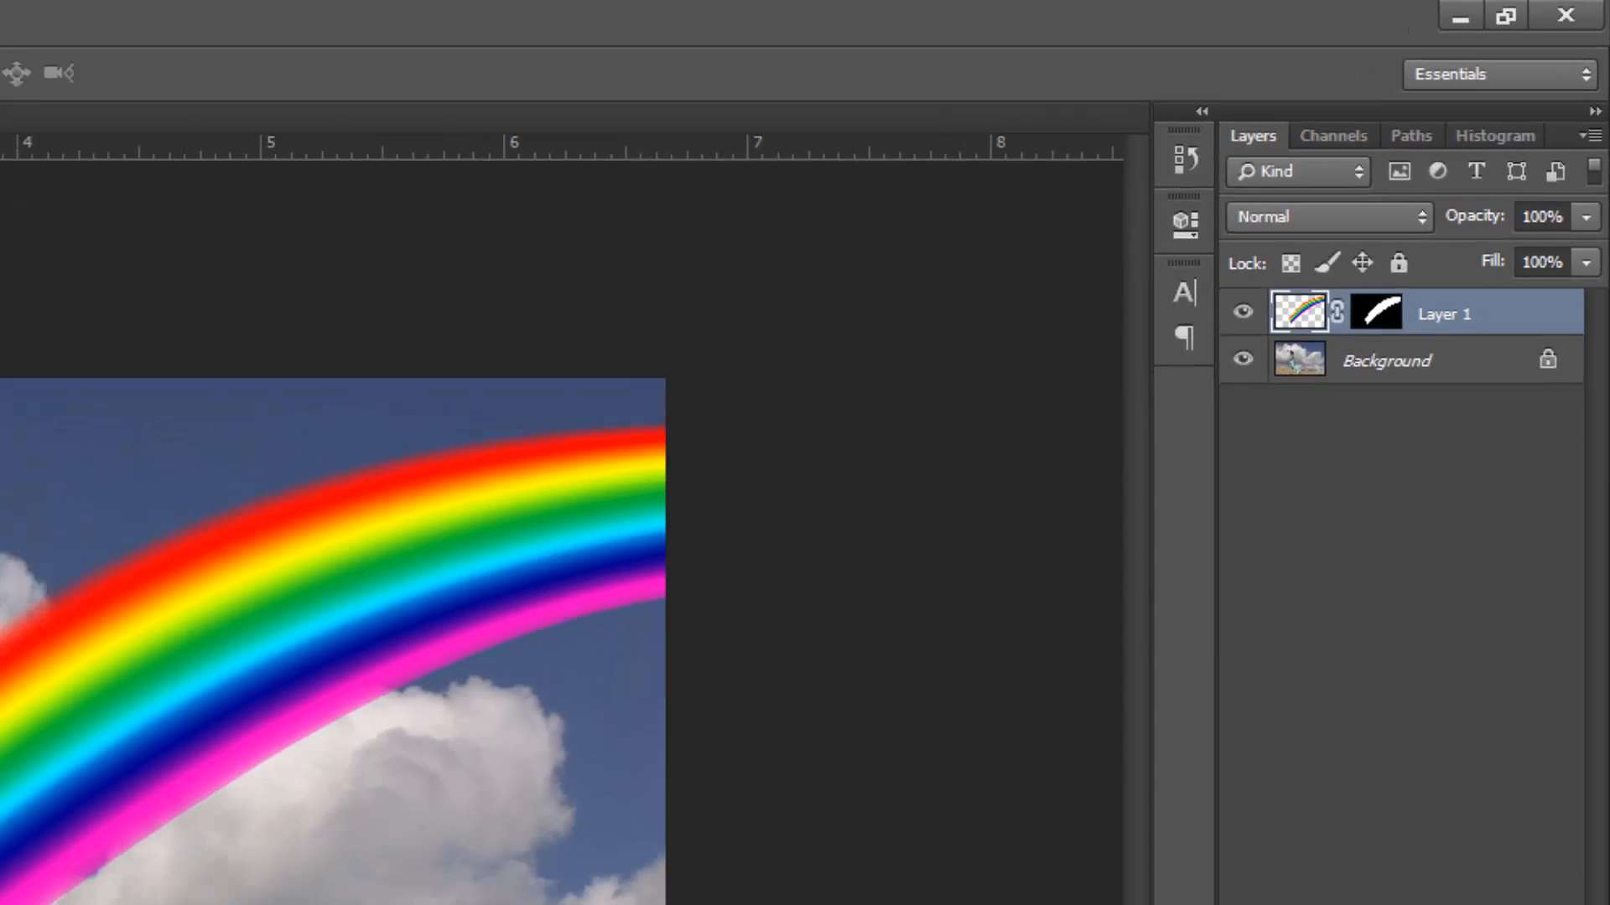
left_click(123, 13)
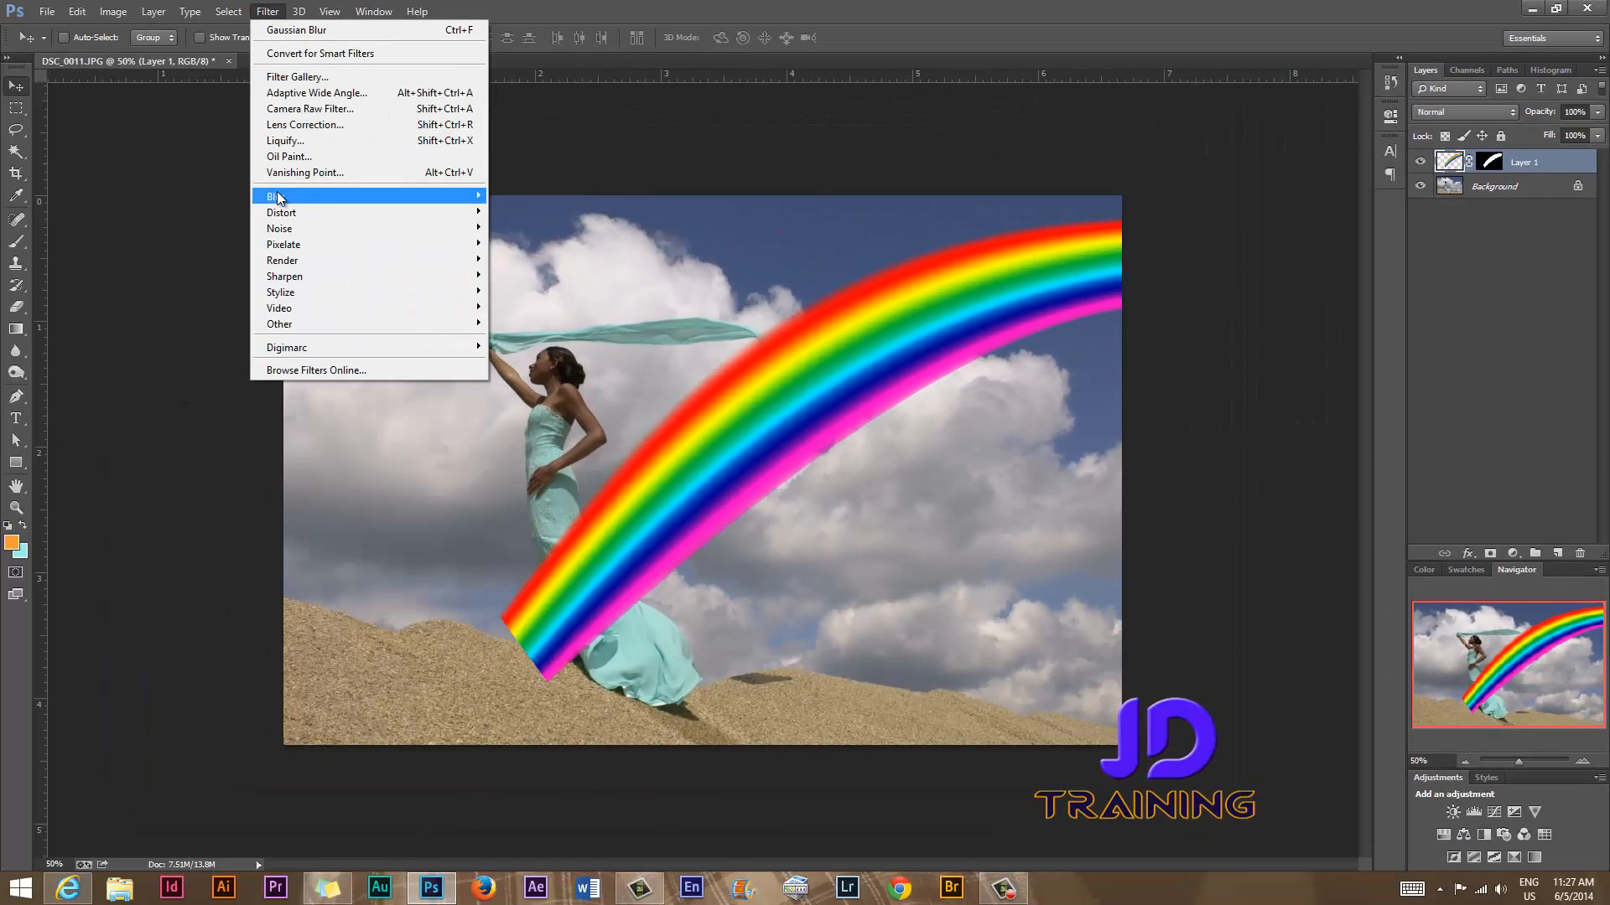
mouse_move(277, 196)
left_click(186, 315)
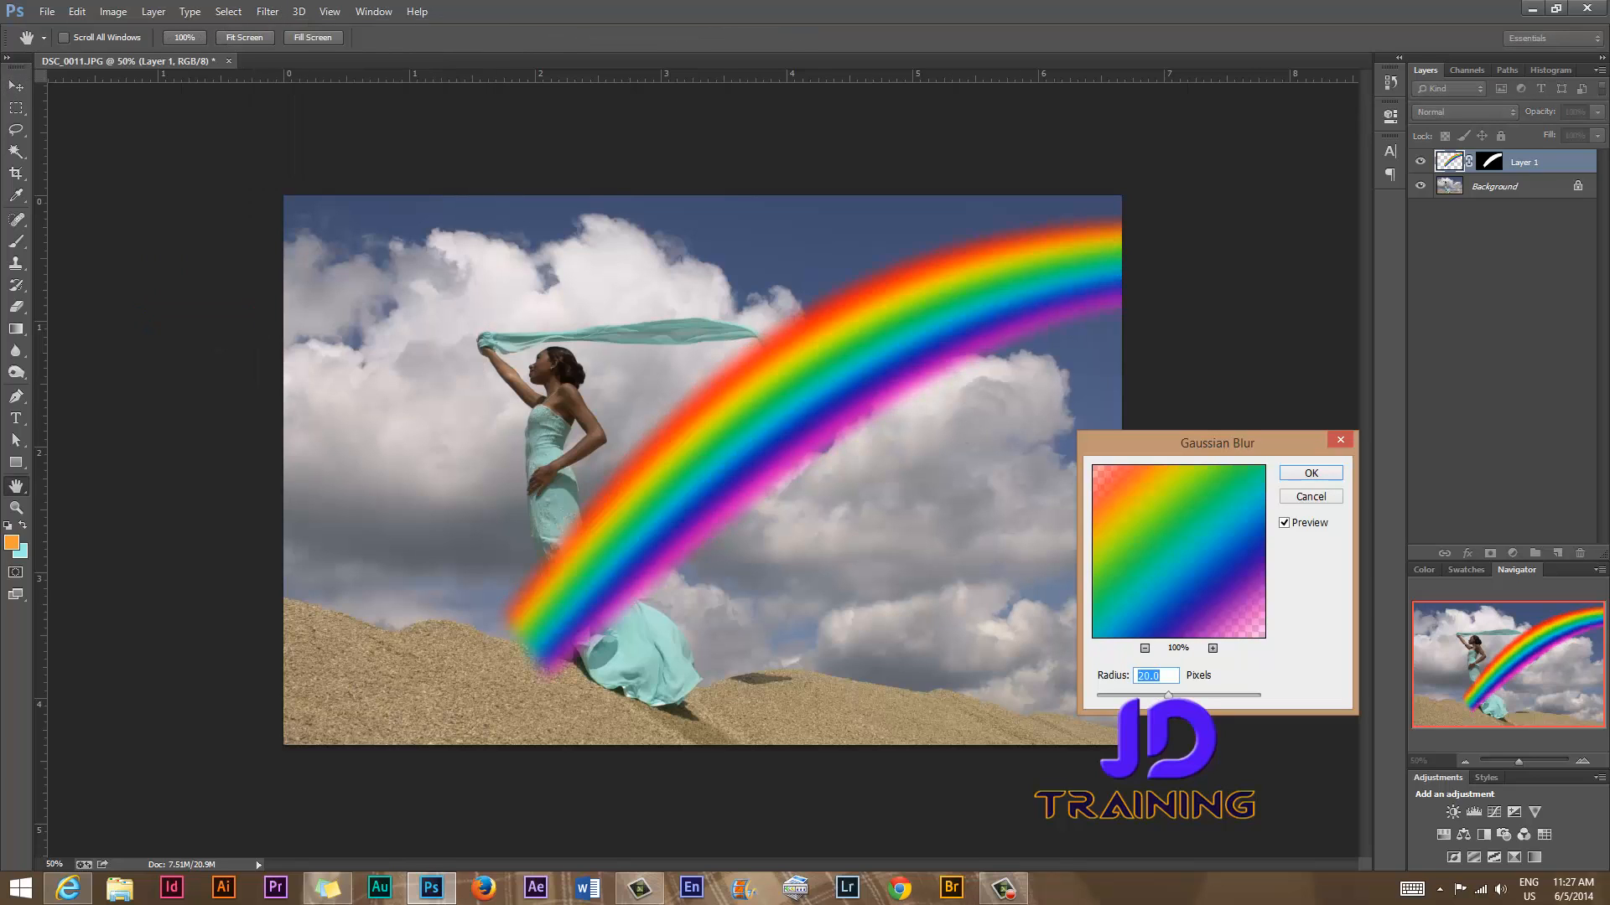
left_click_drag(1167, 695, 1173, 695)
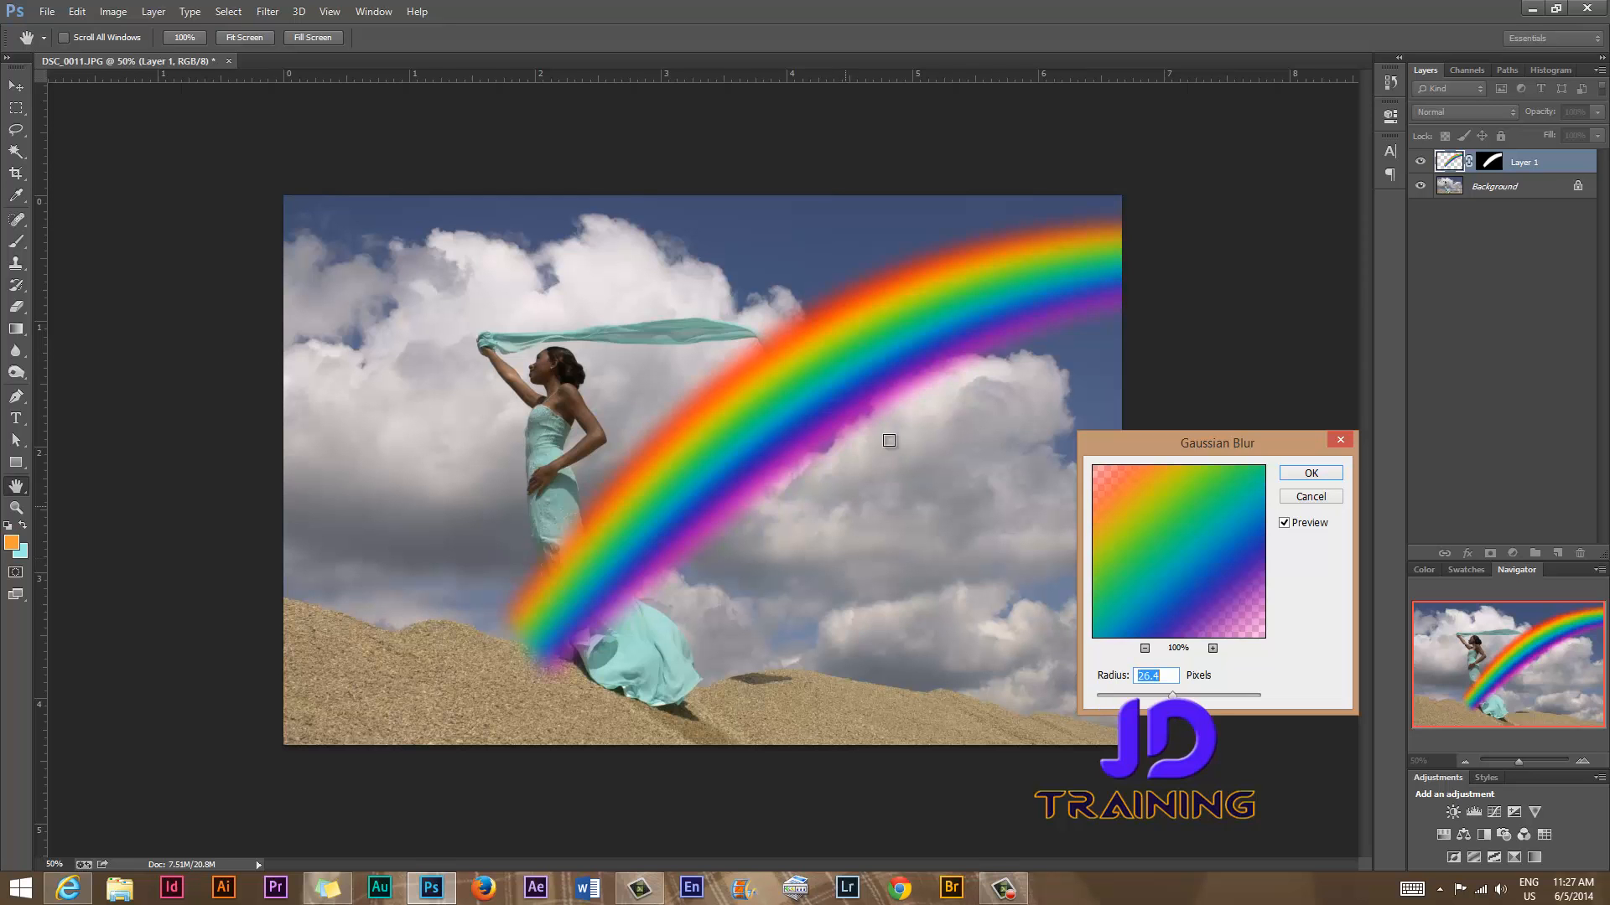
left_click(1310, 472)
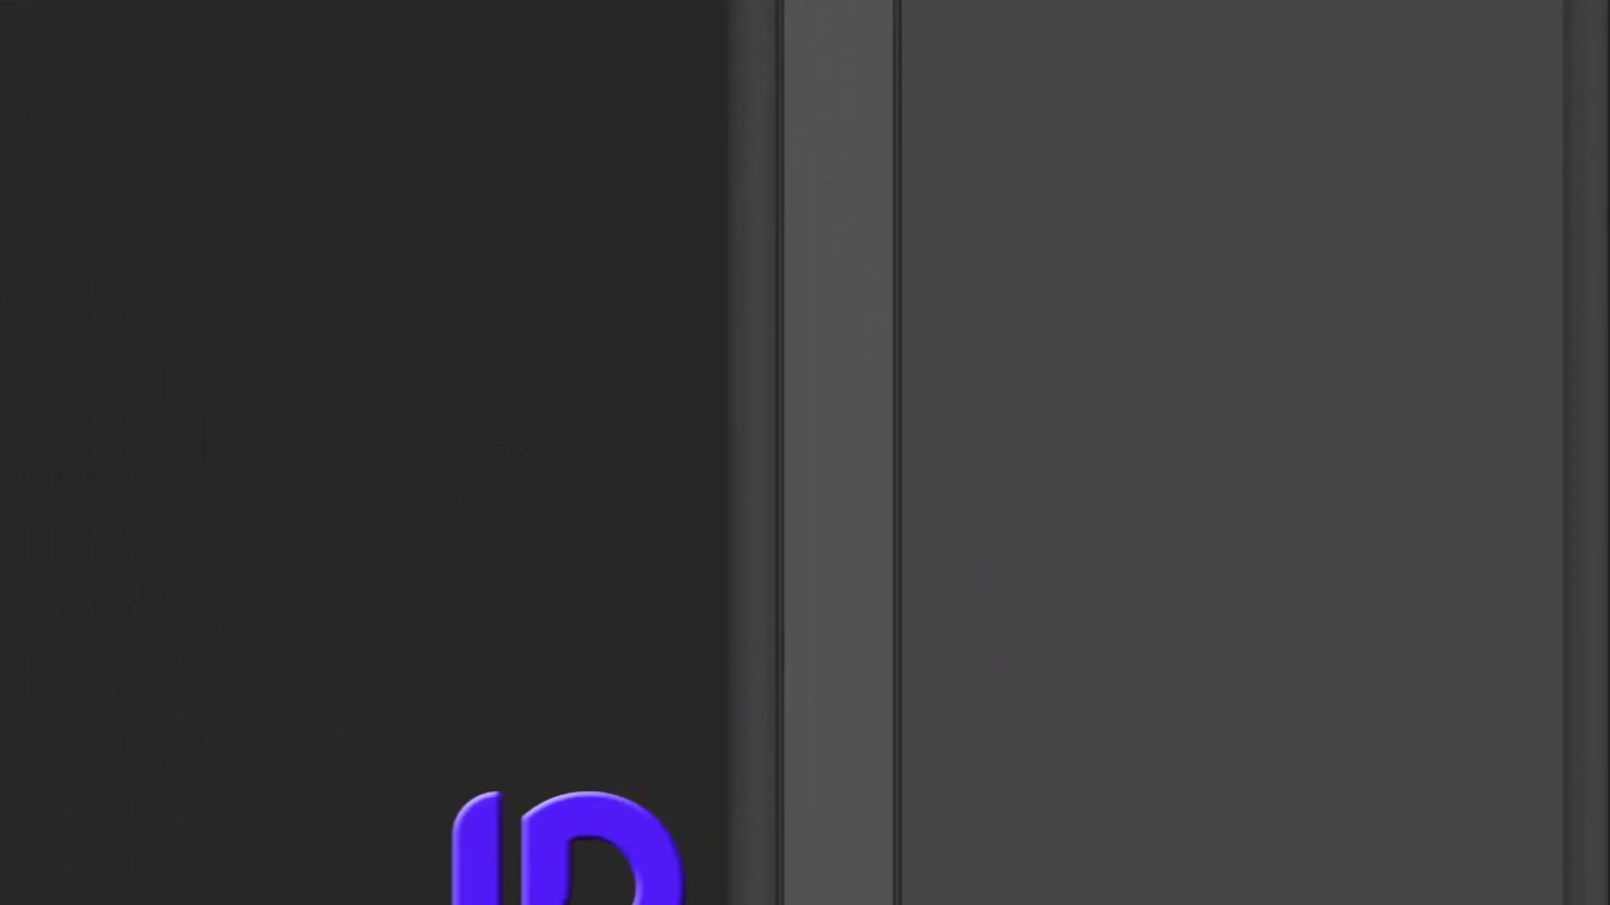
Set the rainbow layer's blend mode to Color and reduce its fill to 69%
left_click(1266, 266)
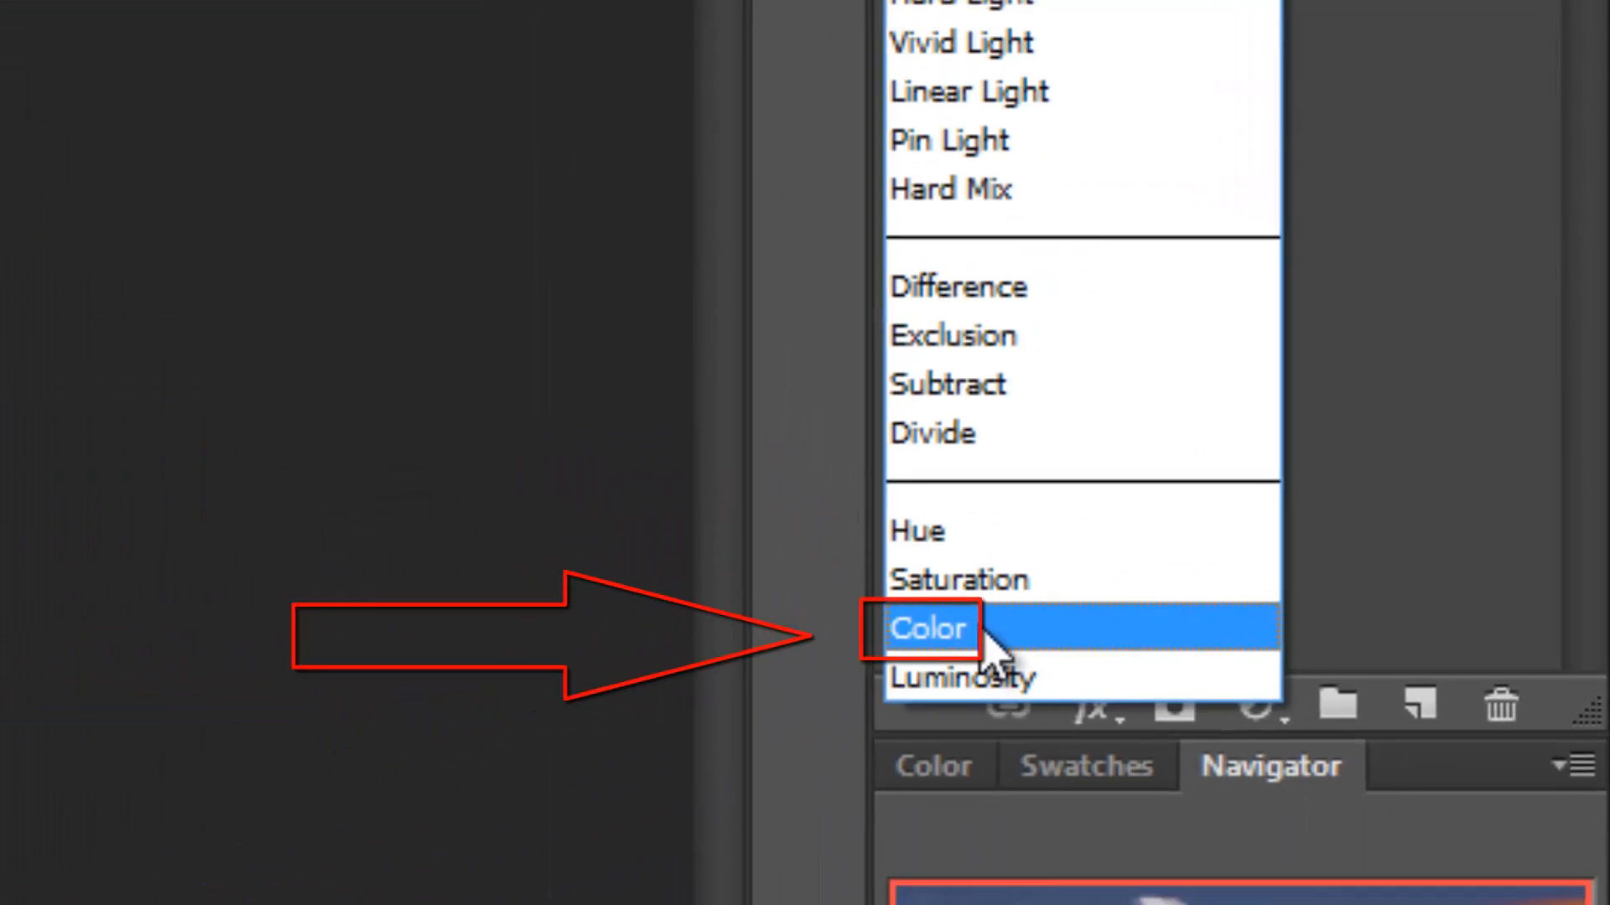
left_click(986, 635)
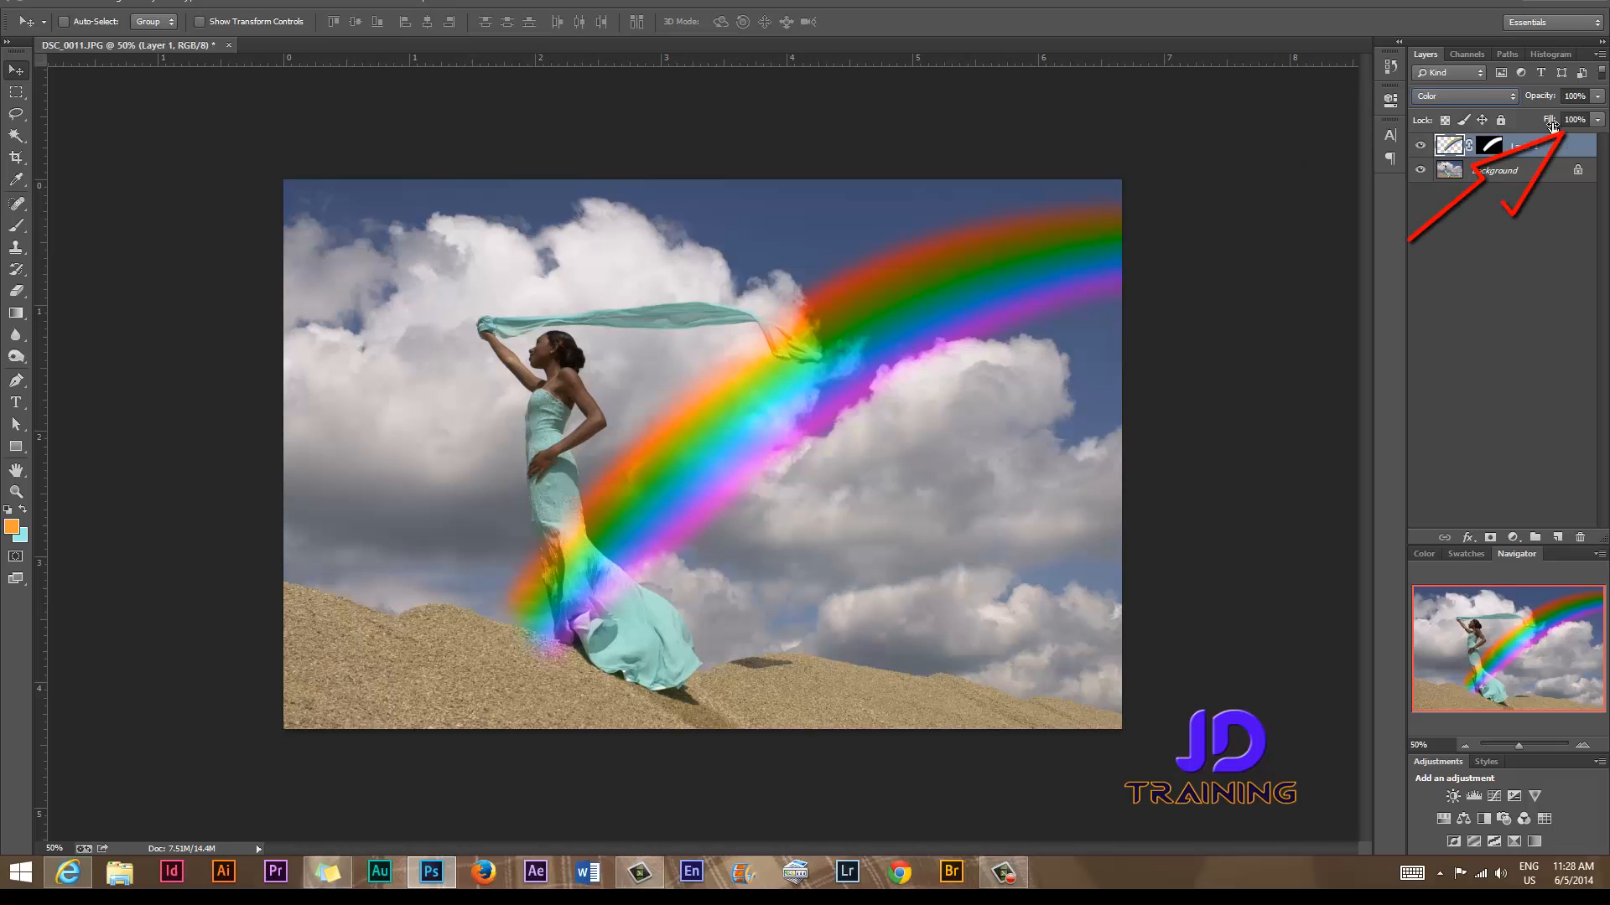
left_click_drag(1547, 123, 1519, 128)
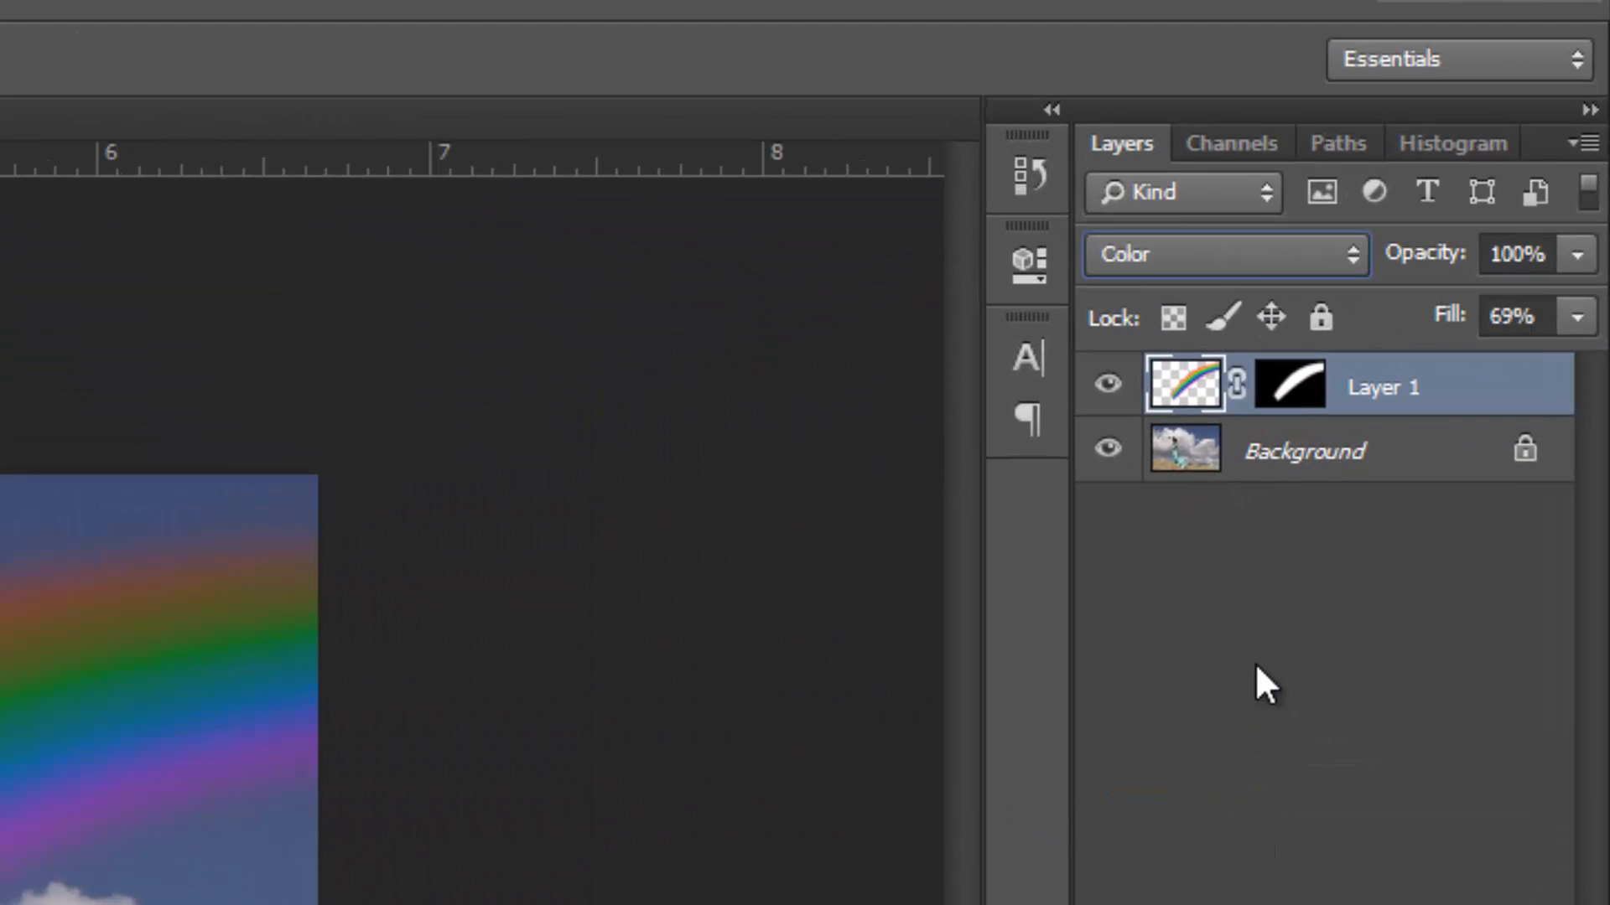
Make Layer 1's mask the painting target, choose the Brush tool and review the soft brush's size and hardness
left_click(1301, 402)
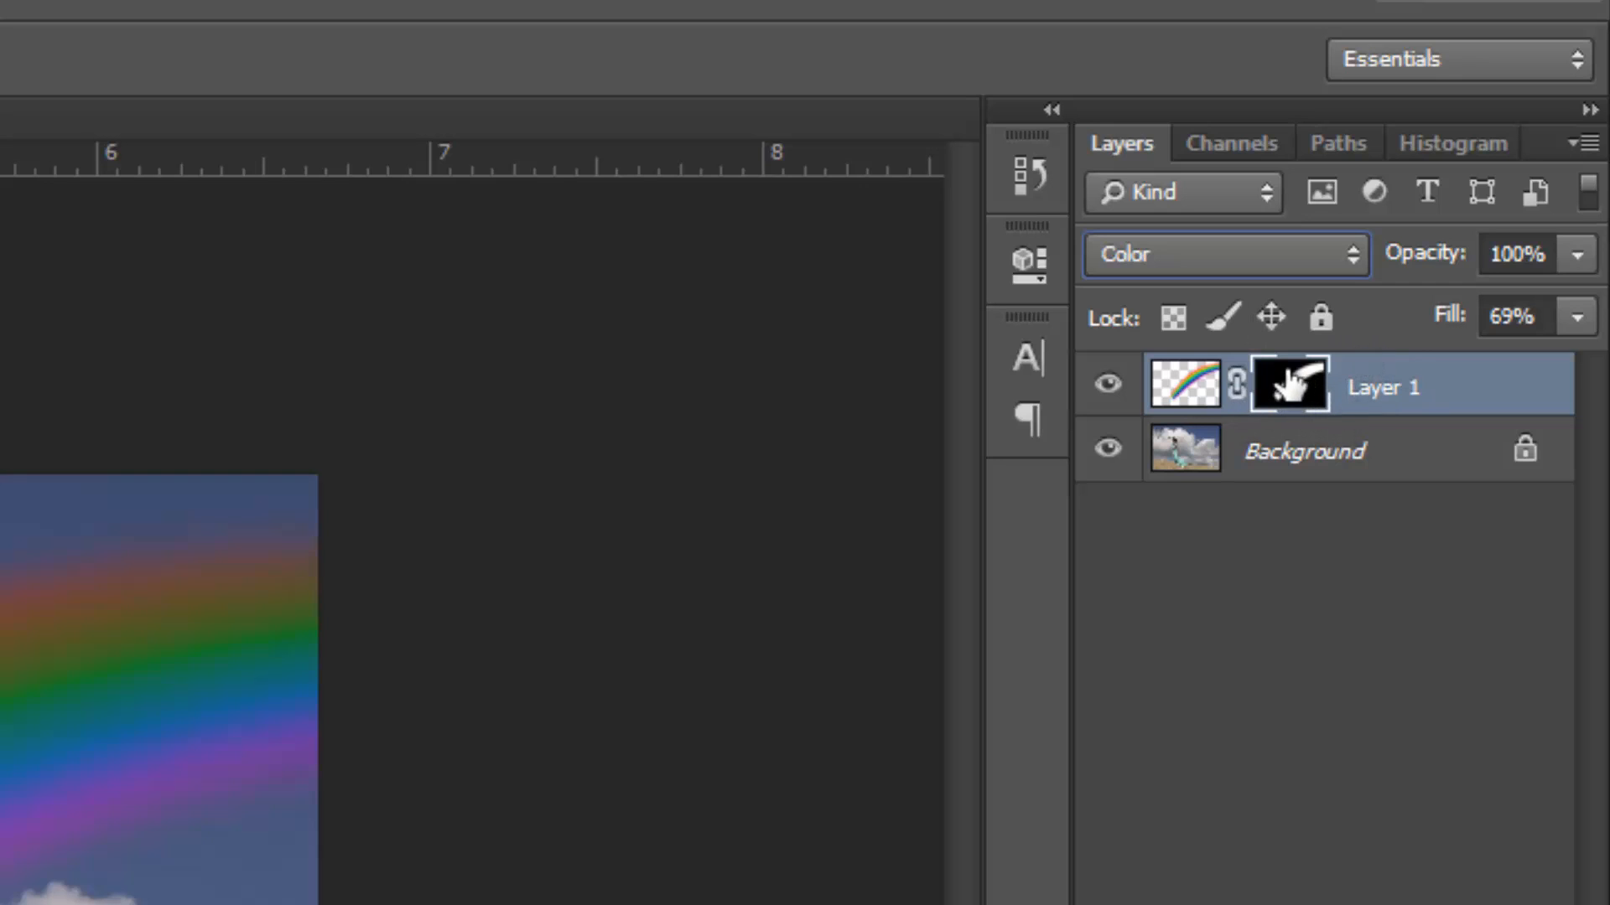
left_click(1171, 389)
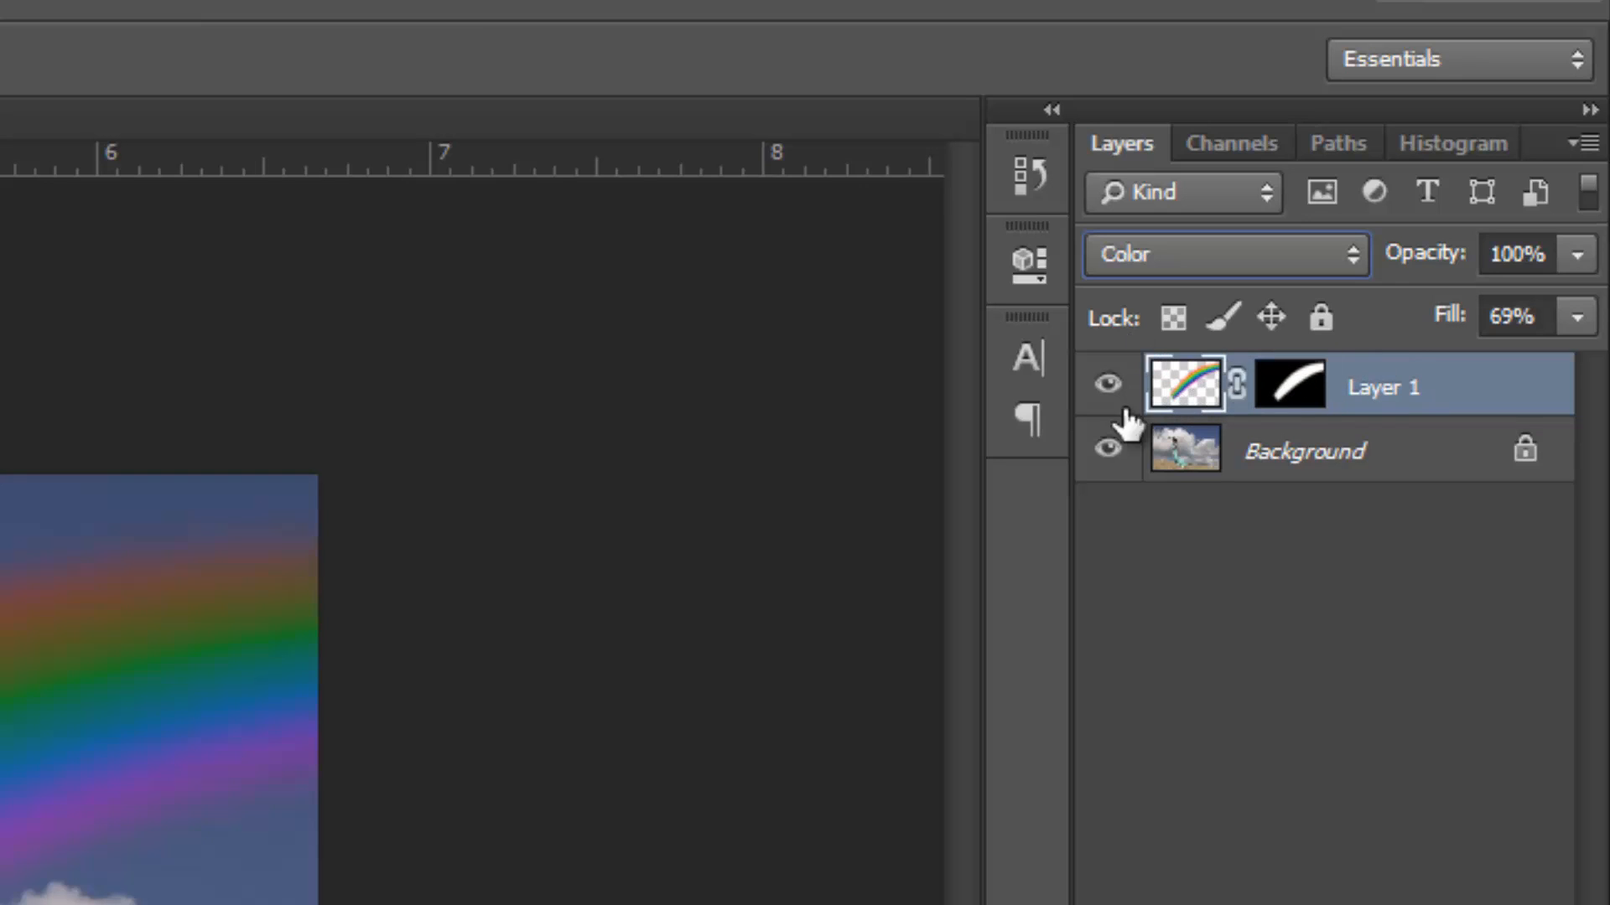
left_click(1305, 396)
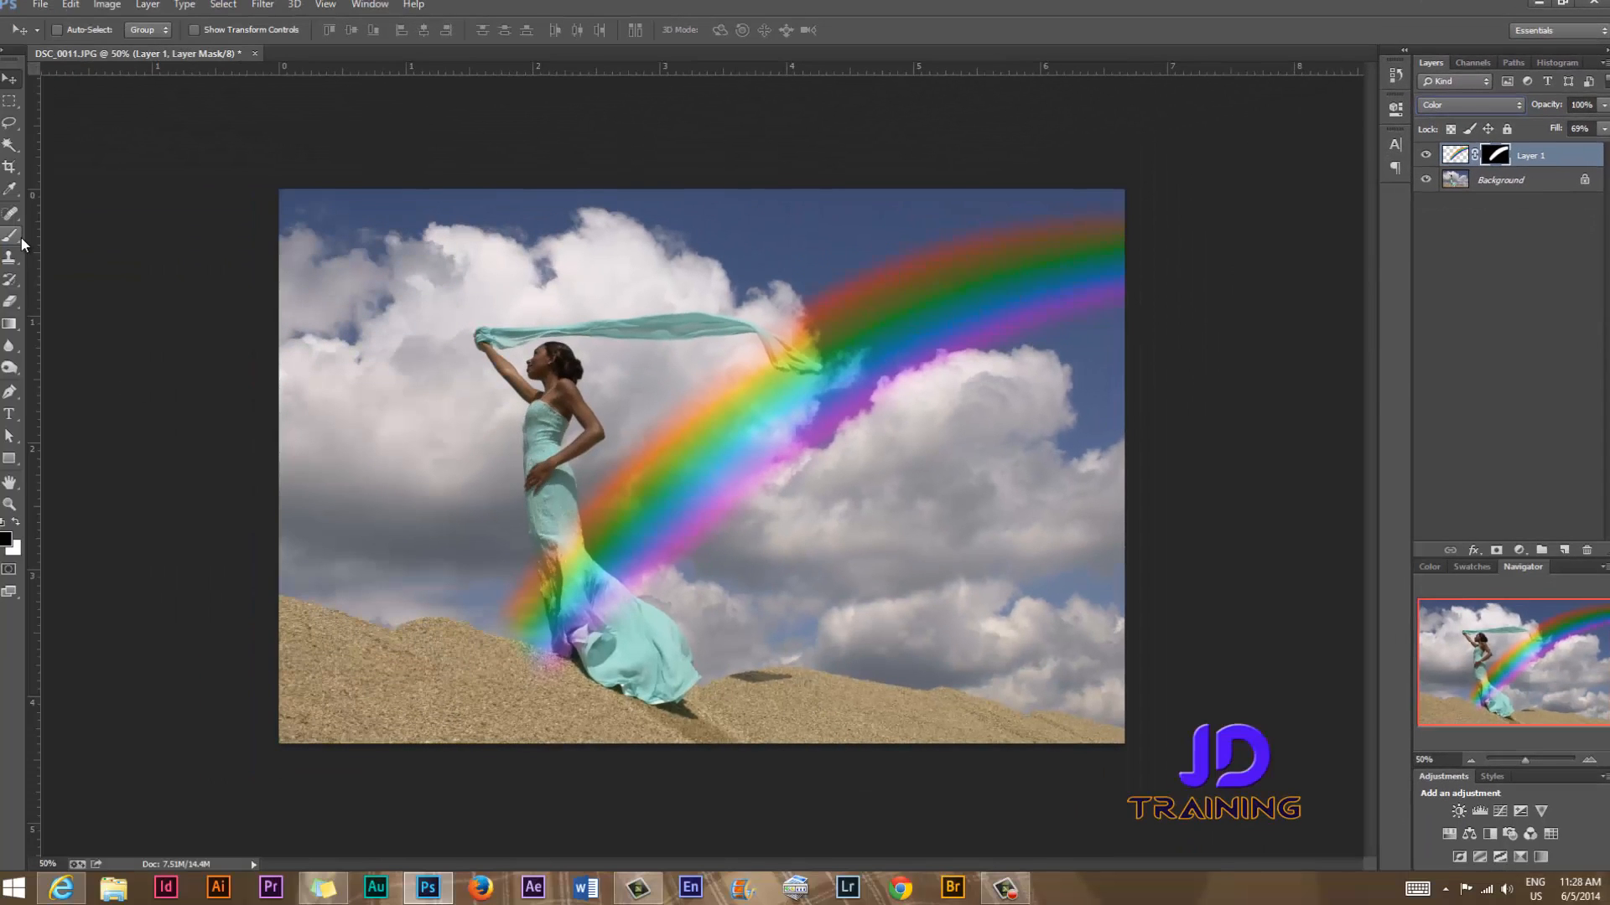
left_click(19, 237)
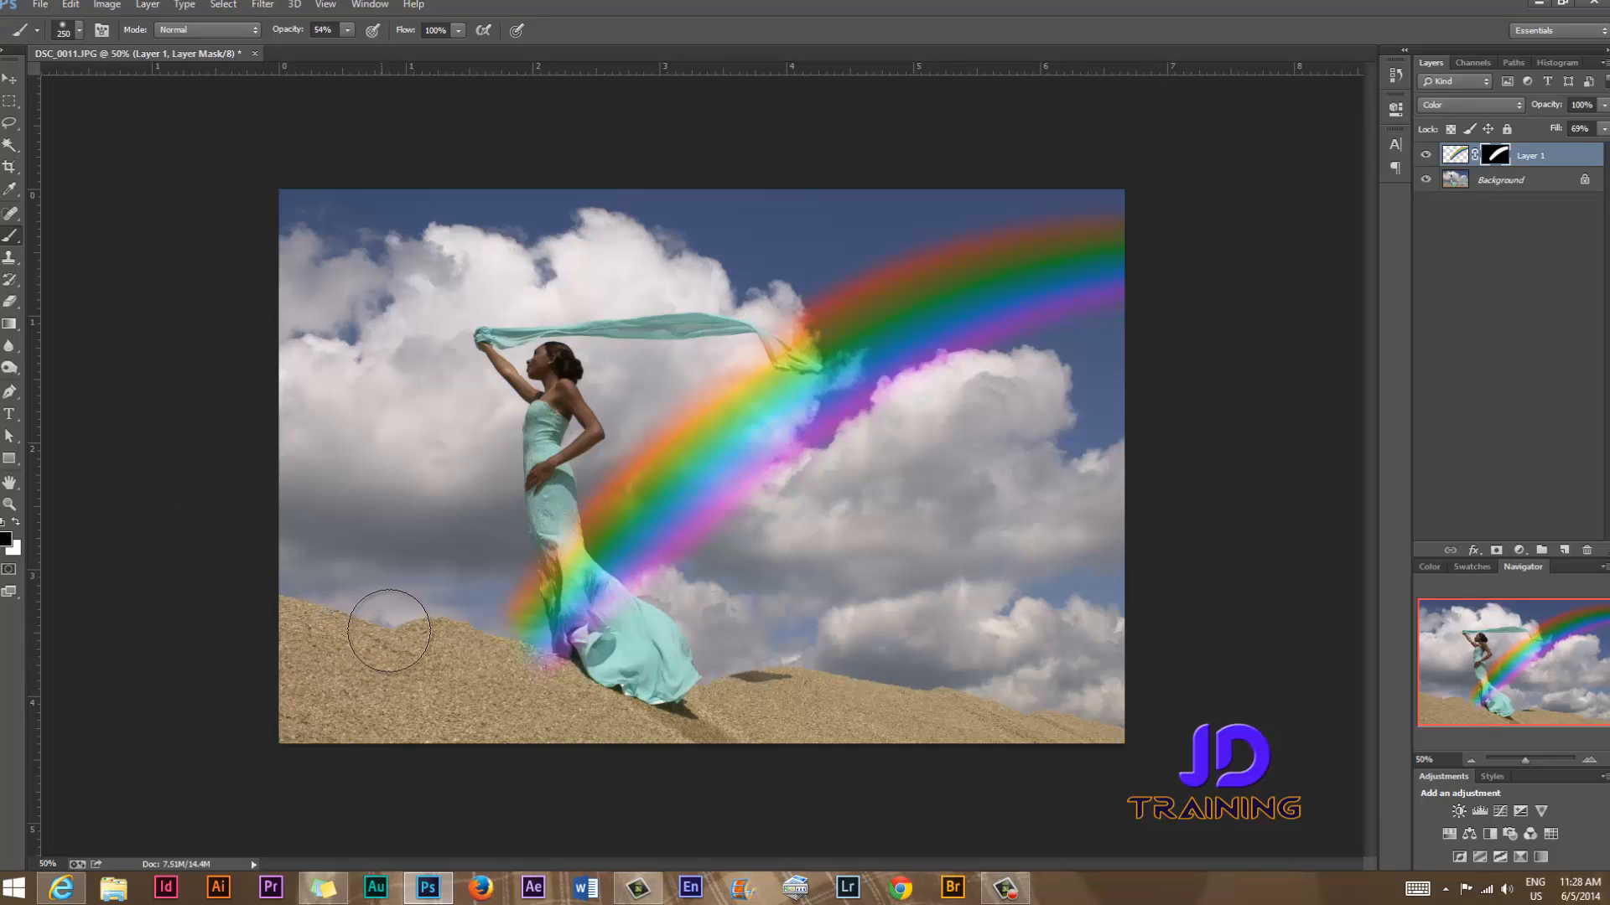
left_click(79, 31)
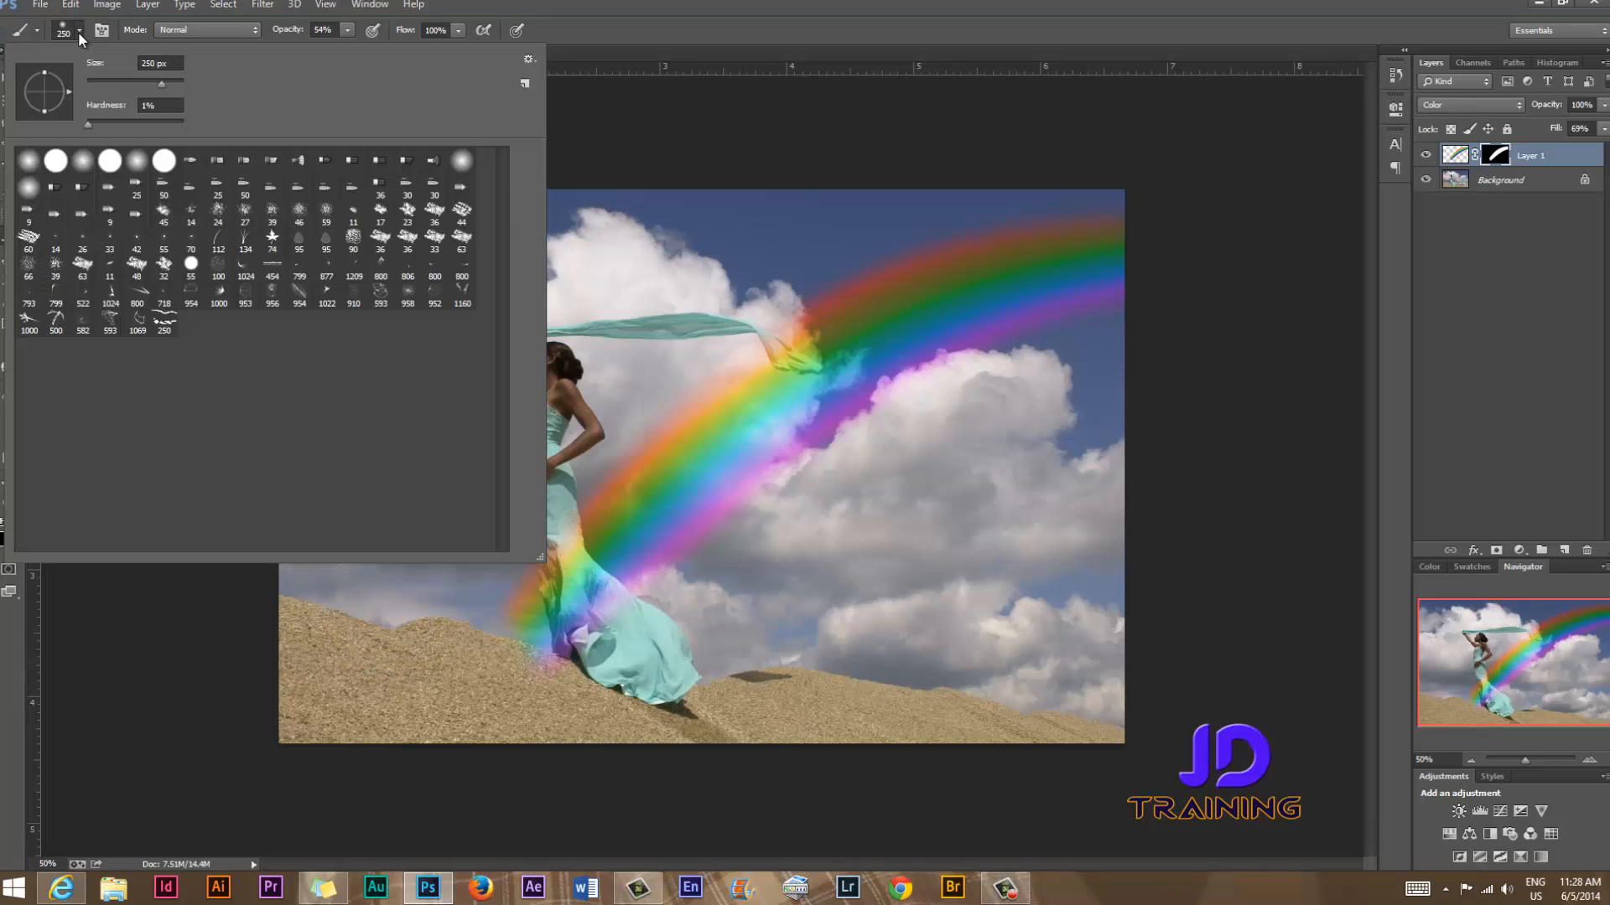
left_click(565, 27)
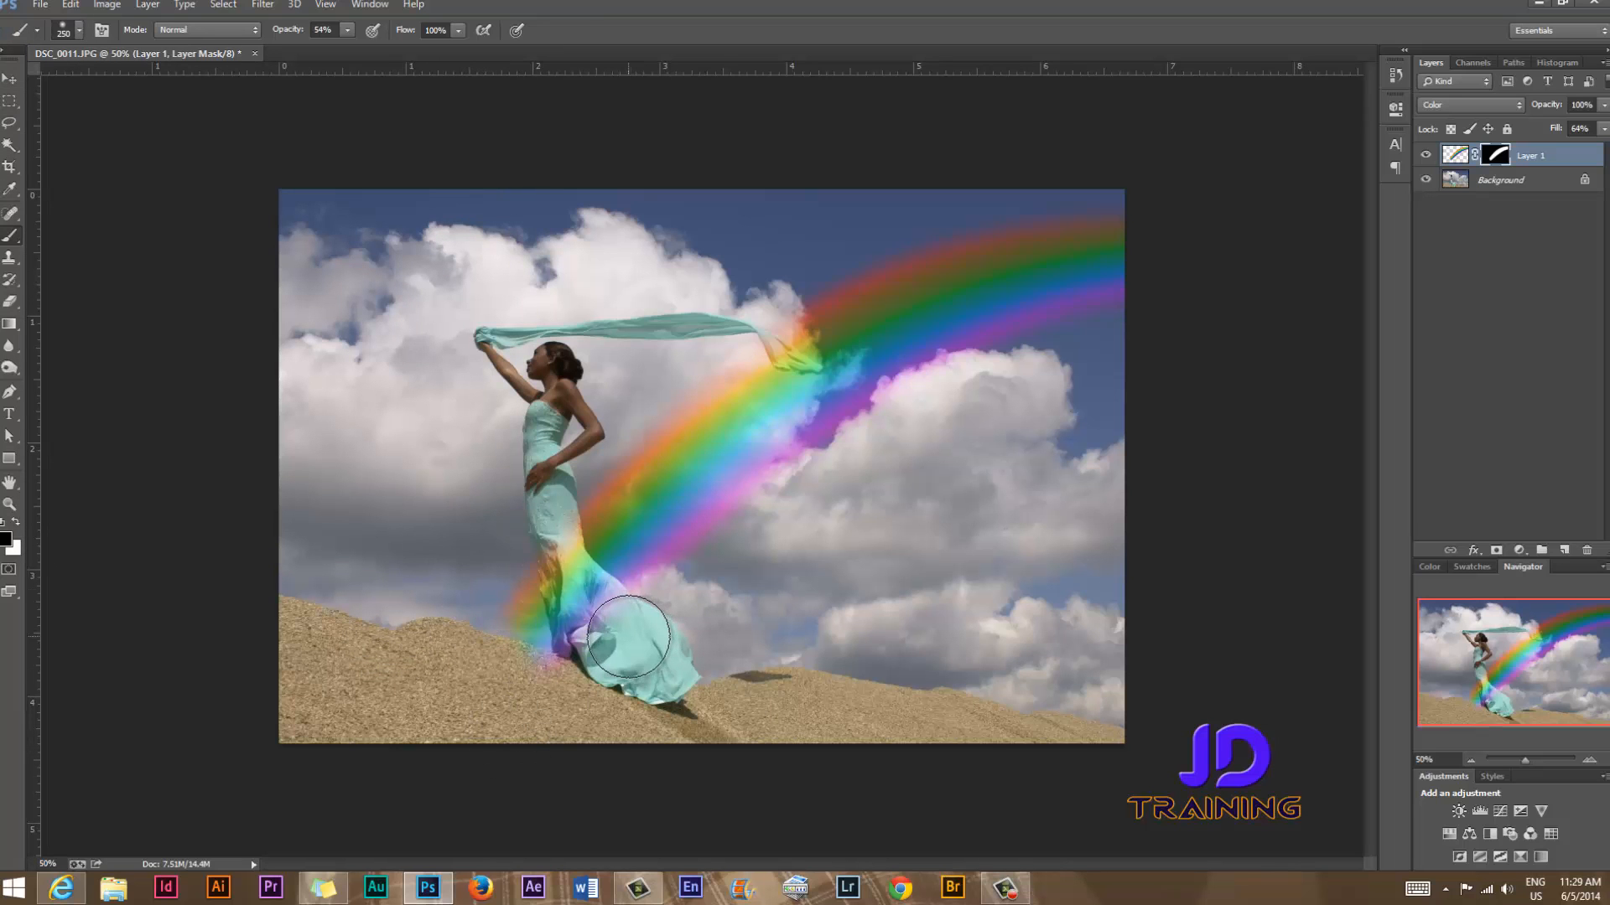
Paint black on the mask with a 125 px brush to remove the rainbow from the woman's dress
key("ctrl+plus")
key("ctrl+plus")
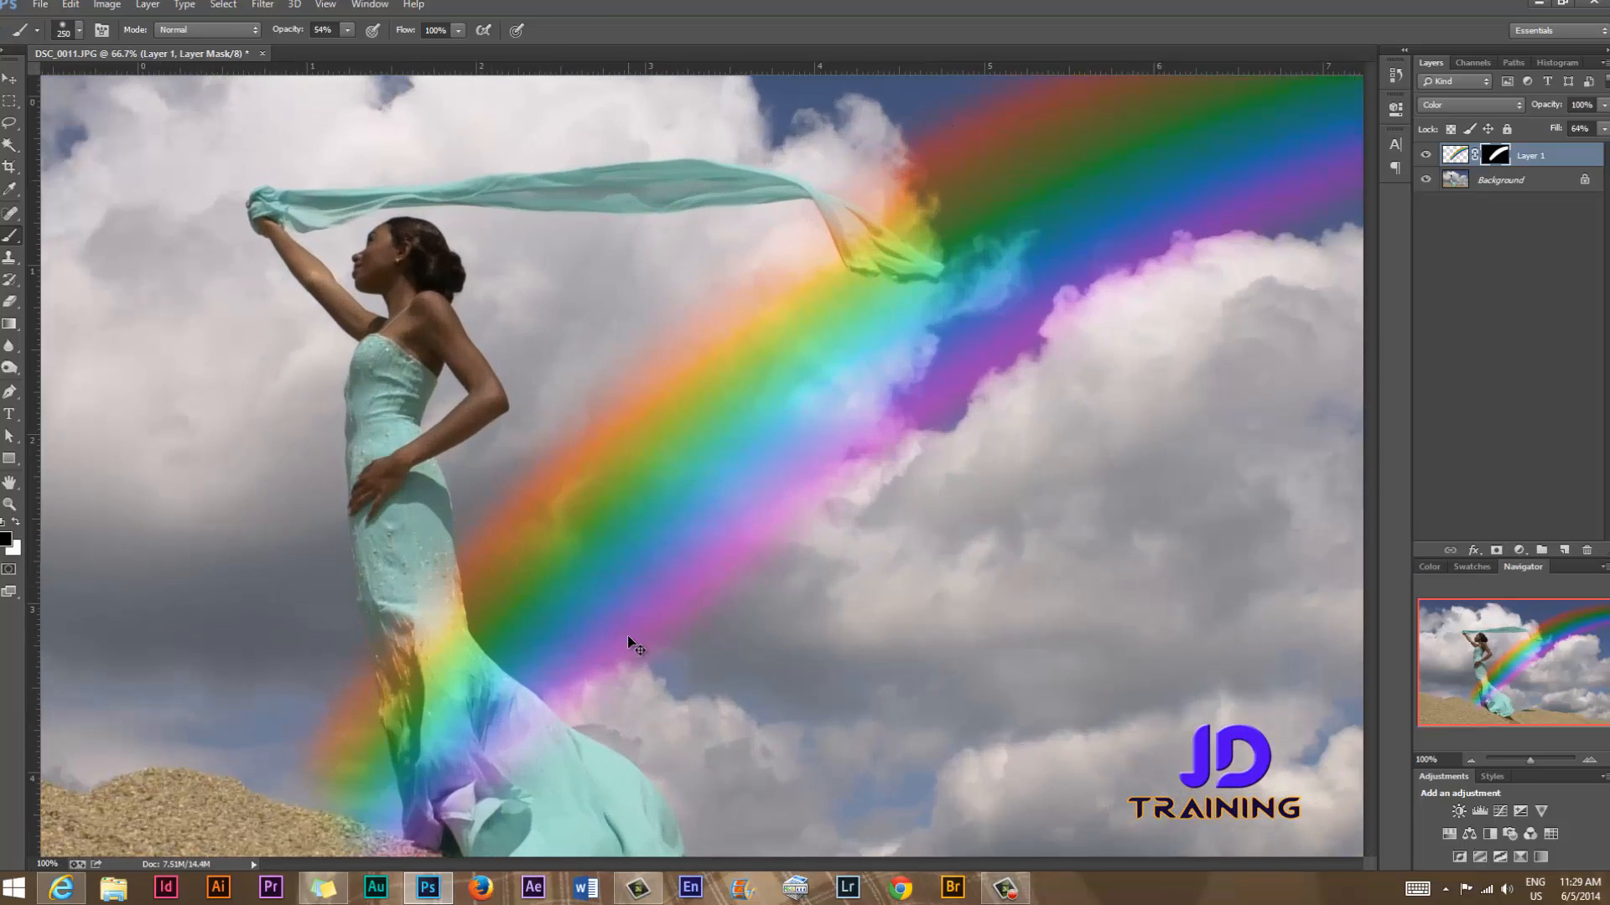
mouse_move(512, 752)
left_mouse_down()
mouse_move(491, 586)
mouse_move(503, 591)
mouse_move(485, 633)
left_mouse_up()
key("bracketleft")
key("bracketleft")
key("bracketleft")
key("bracketleft")
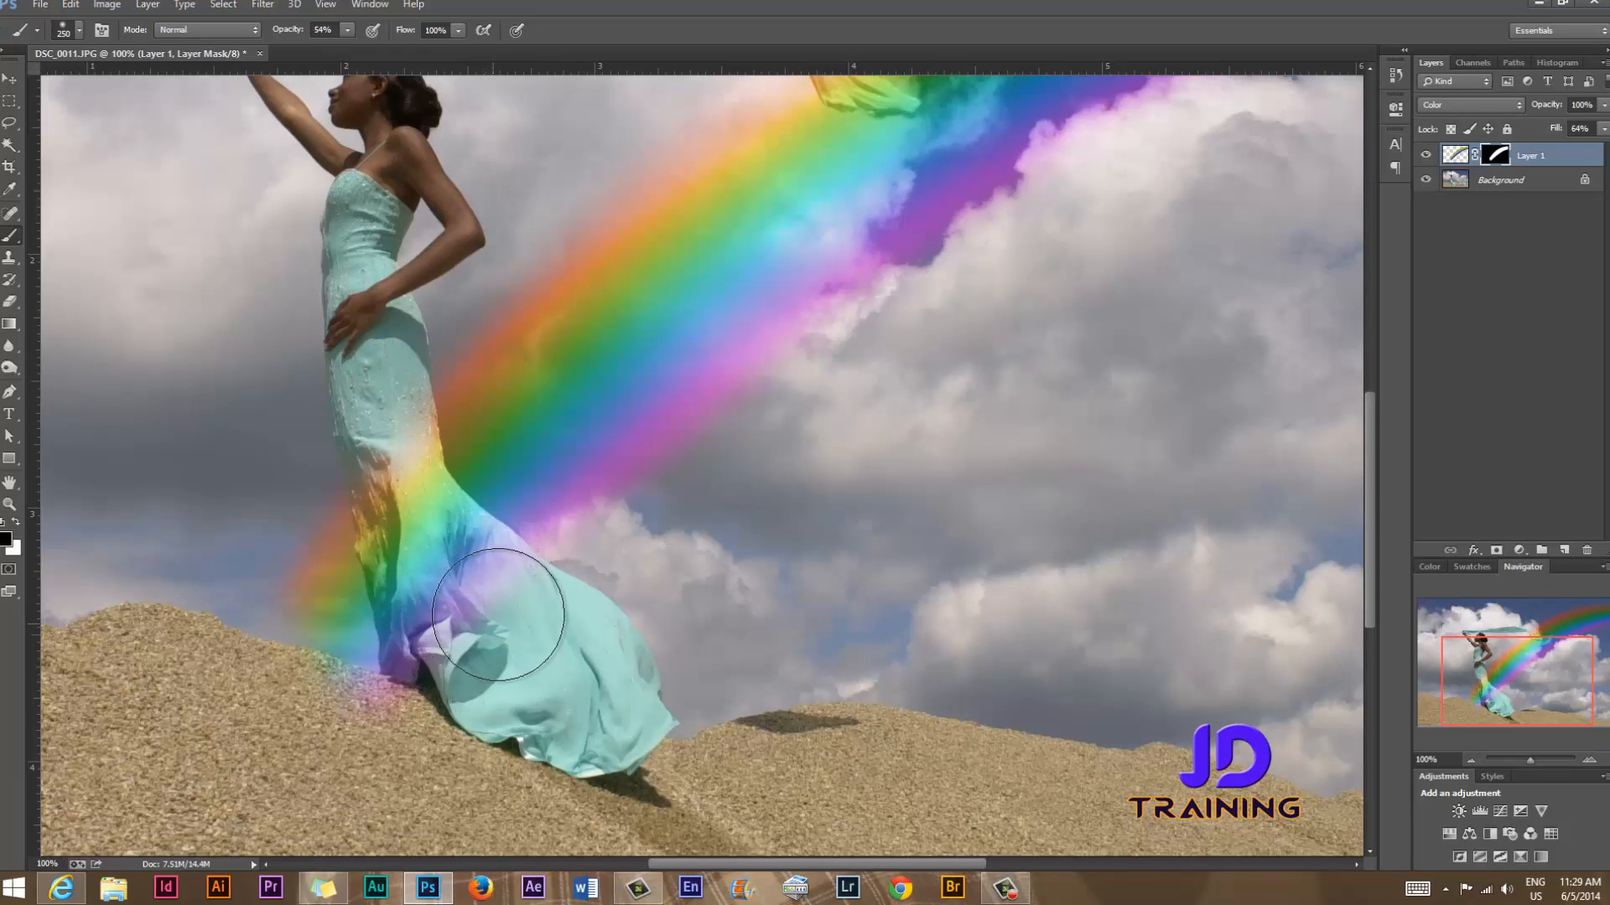
mouse_move(475, 613)
left_mouse_down()
mouse_move(410, 458)
mouse_move(457, 612)
mouse_move(396, 476)
mouse_move(427, 608)
mouse_move(396, 510)
mouse_move(407, 604)
mouse_move(442, 643)
mouse_move(484, 615)
mouse_move(413, 526)
mouse_move(461, 639)
mouse_move(422, 586)
mouse_move(418, 662)
mouse_move(422, 632)
mouse_move(451, 692)
left_mouse_up()
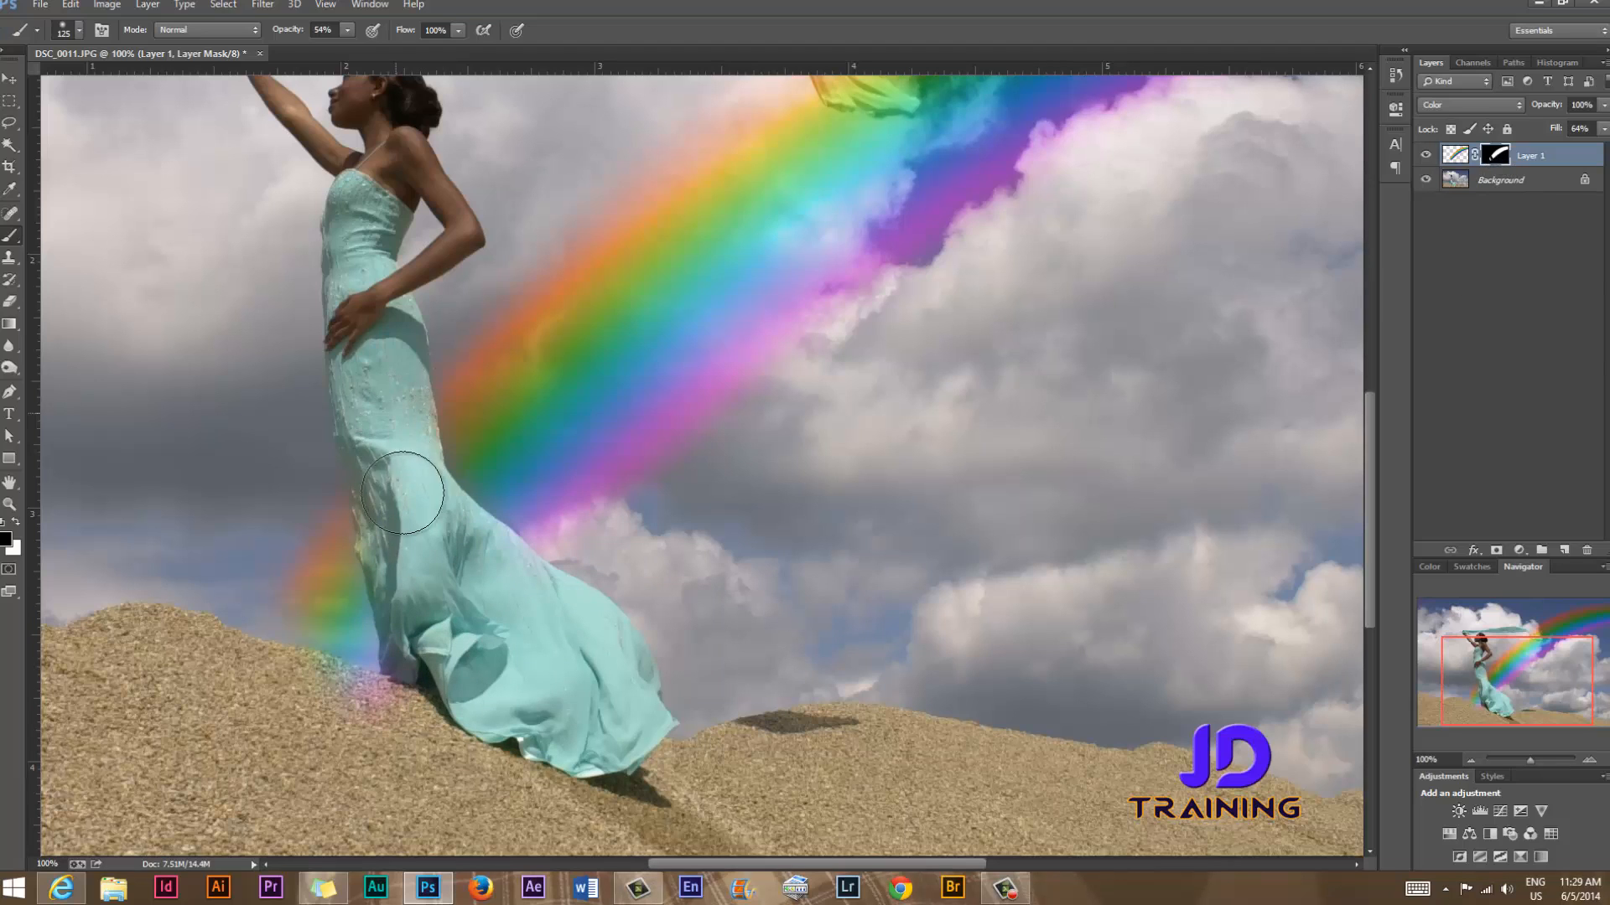
mouse_move(402, 493)
left_mouse_down()
mouse_move(399, 577)
mouse_move(388, 483)
mouse_move(388, 586)
mouse_move(433, 600)
mouse_move(420, 674)
mouse_move(510, 625)
mouse_move(526, 585)
mouse_move(452, 541)
mouse_move(395, 429)
mouse_move(430, 567)
mouse_move(390, 486)
mouse_move(428, 636)
left_mouse_up()
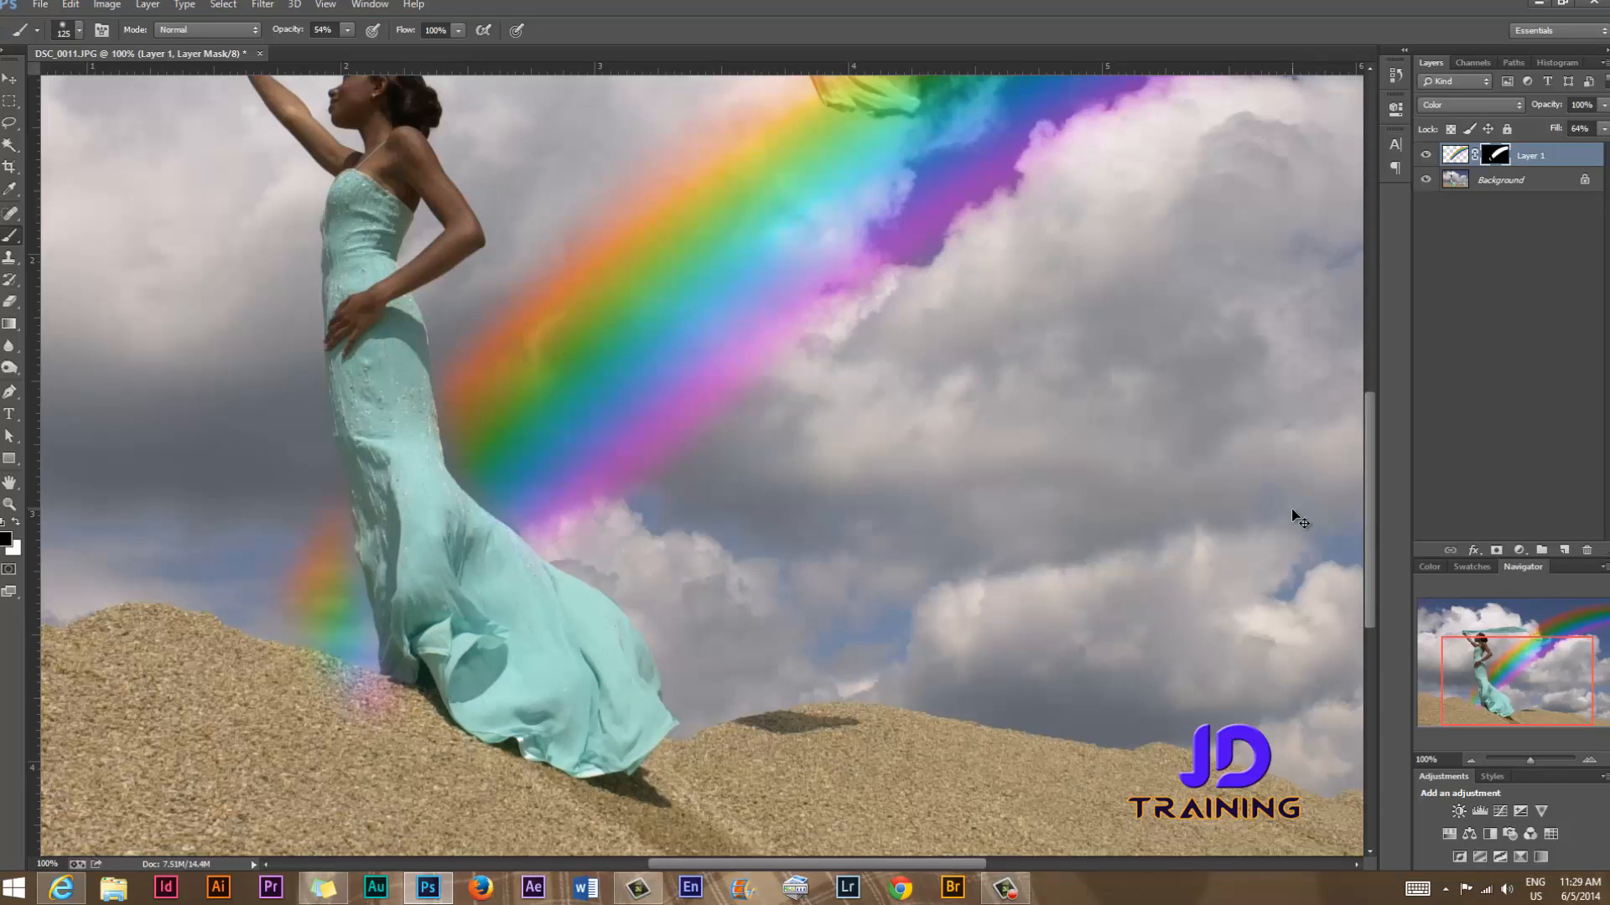
Fade parts of the rainbow along its arch and at the photo's right edge by painting the mask with a 400 px brush at 28% opacity
key("ctrl+minus")
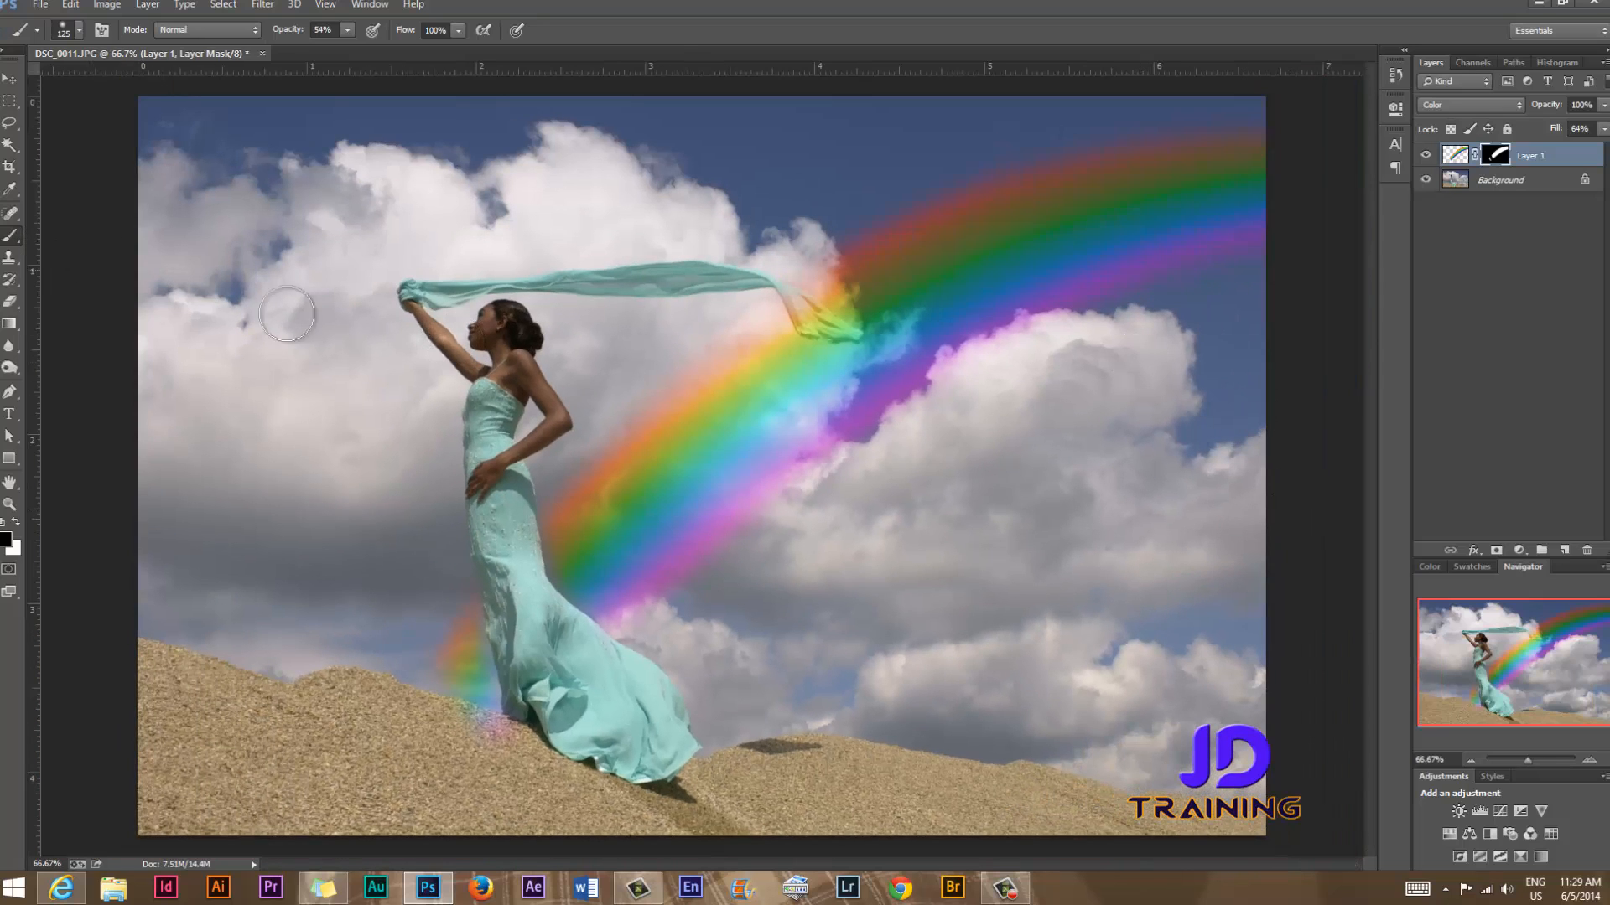
key("bracketright")
key("bracketright")
key("bracketright")
key("bracketright")
key("bracketright")
key("bracketright")
left_click_drag(291, 35, 275, 33)
mouse_move(726, 256)
left_mouse_down()
mouse_move(1147, 148)
mouse_move(1219, 148)
mouse_move(772, 286)
mouse_move(751, 319)
mouse_move(651, 394)
left_mouse_up()
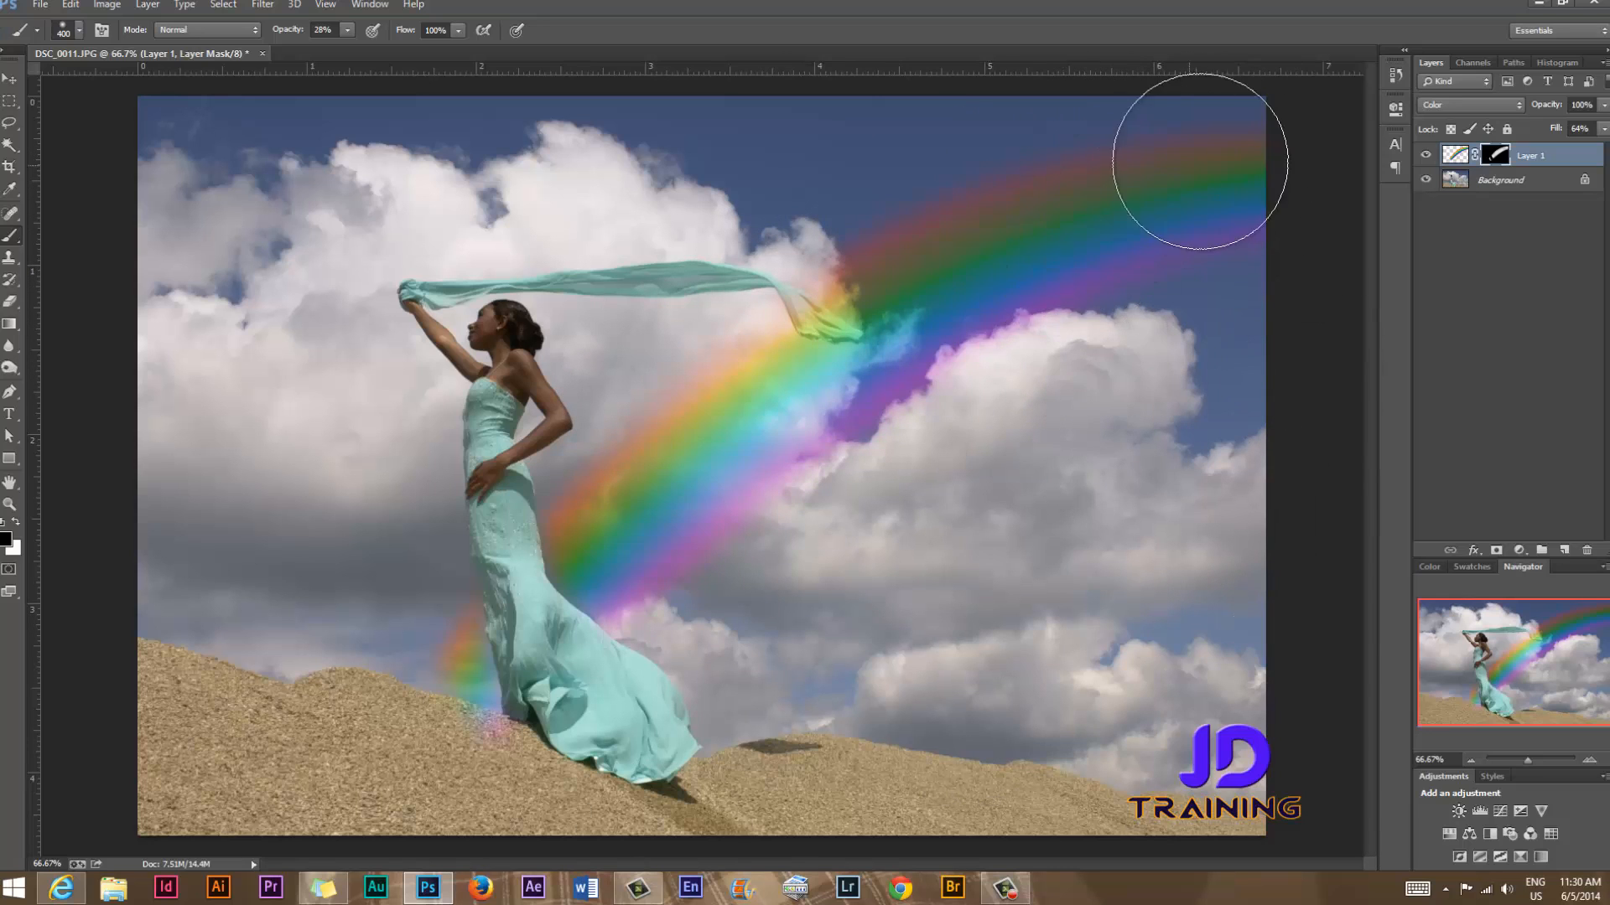
mouse_move(1256, 151)
left_mouse_down()
mouse_move(1305, 156)
mouse_move(1328, 199)
mouse_move(1315, 209)
mouse_move(1291, 163)
mouse_move(1310, 168)
mouse_move(1297, 218)
left_mouse_up()
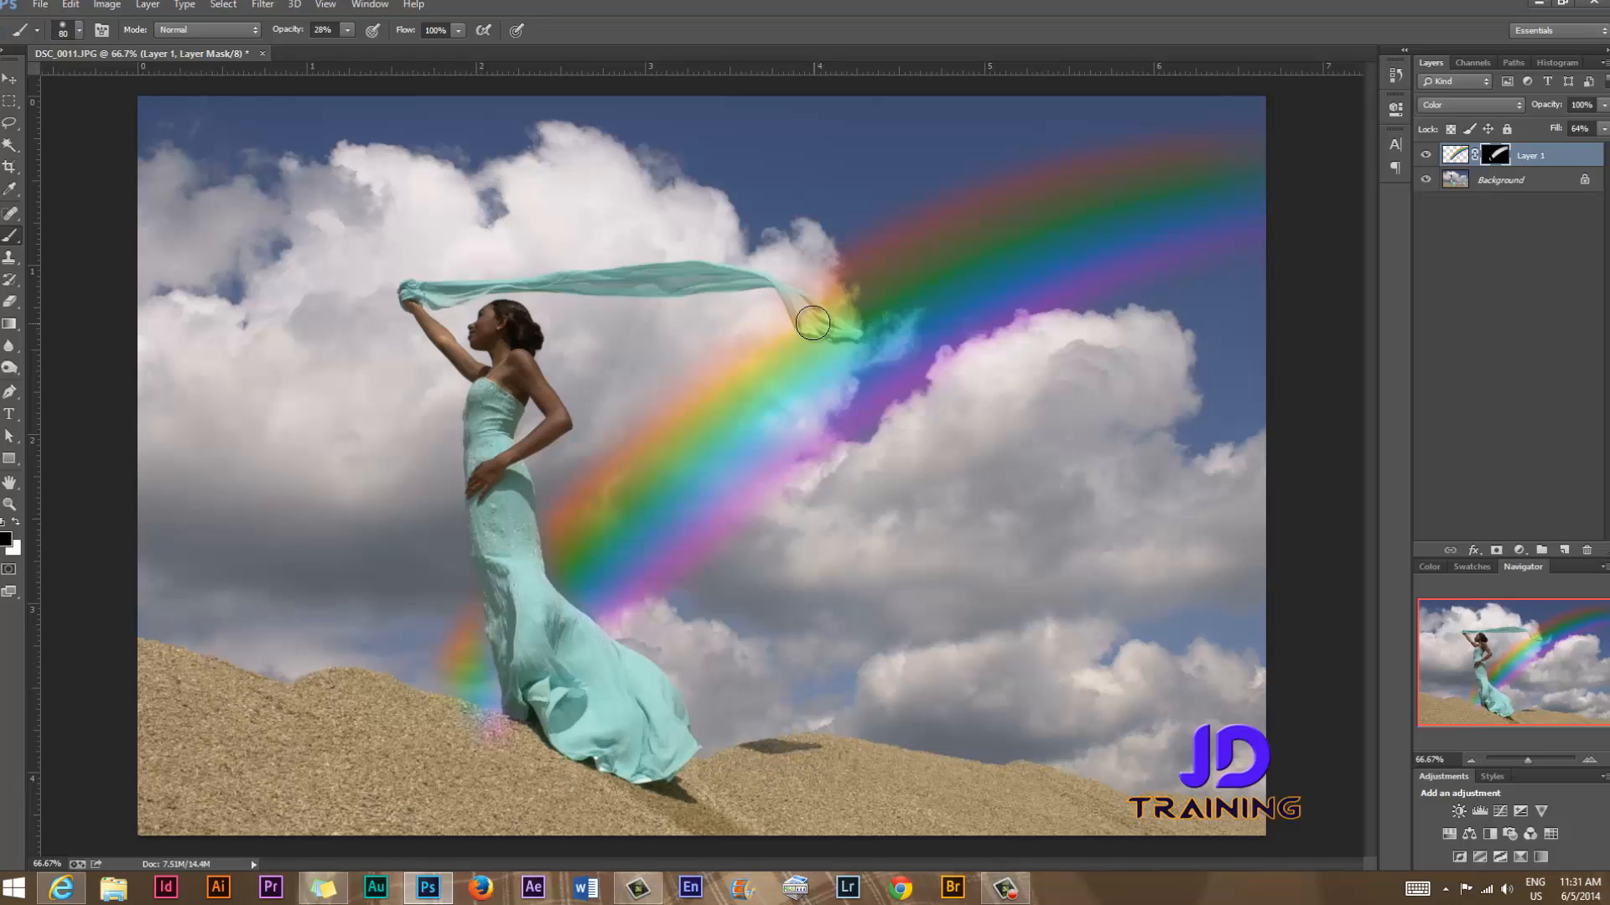
Mask the rainbow off the scarf's trailing end with small strokes, reducing the brush to 45 px for the tip
mouse_move(815, 323)
left_mouse_down()
mouse_move(780, 298)
mouse_move(802, 310)
mouse_move(790, 289)
mouse_move(805, 342)
mouse_move(821, 324)
mouse_move(863, 348)
mouse_move(793, 293)
mouse_move(838, 329)
mouse_move(796, 306)
mouse_move(823, 338)
left_mouse_up()
key("bracketleft")
key("bracketleft")
key("bracketleft")
key("bracketleft")
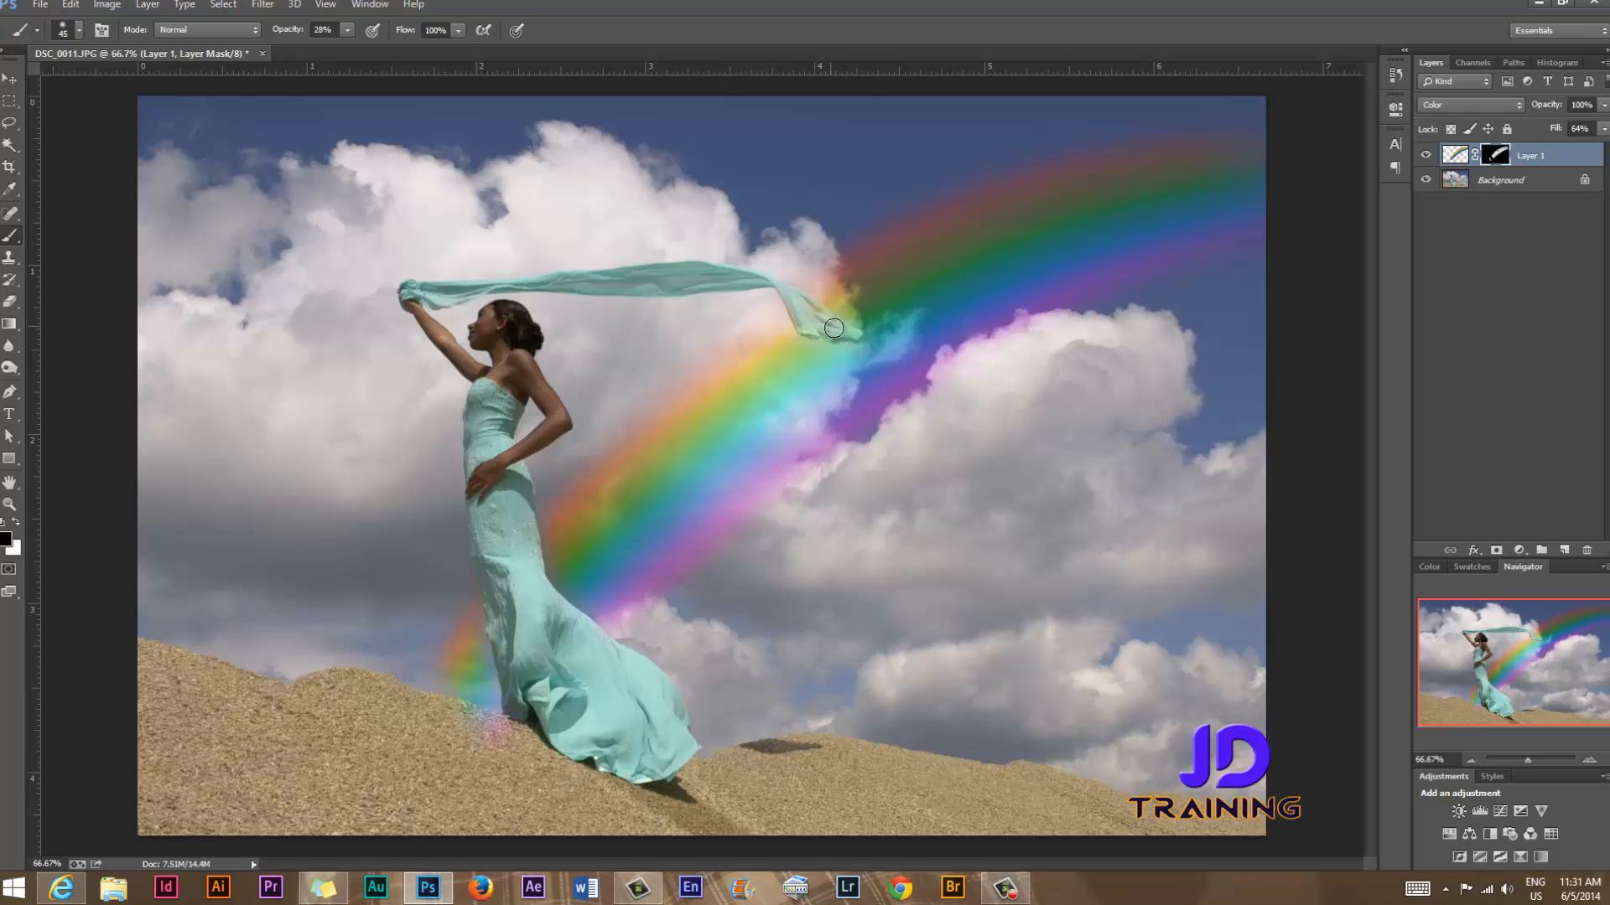